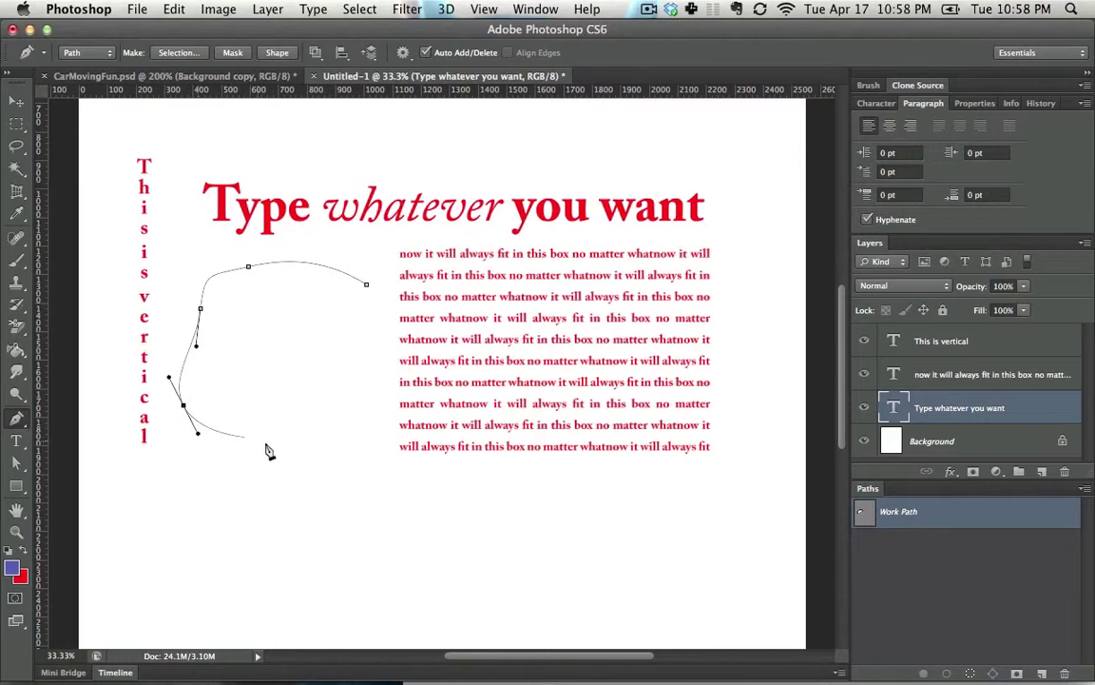
- Complete the speech-bubble-shaped pen path with a curved lower edge, a pointed tail and a curved side, closing it at its starting point
left_click_drag(299, 449, 352, 462)
left_click_drag(331, 514, 317, 525)
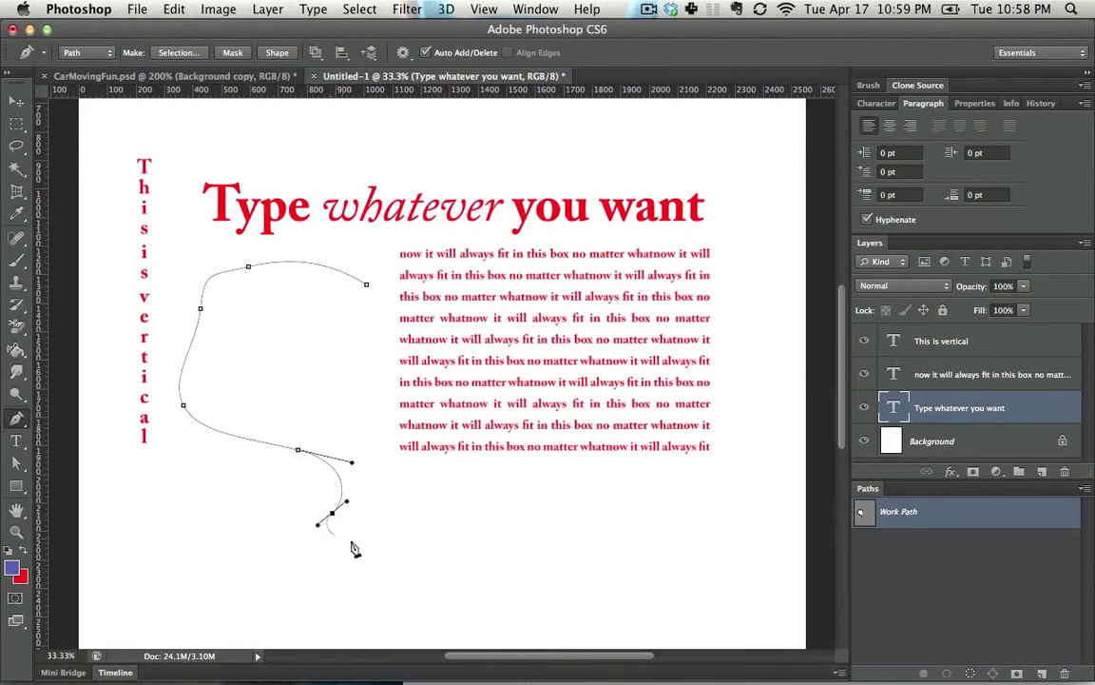
left_click(408, 518)
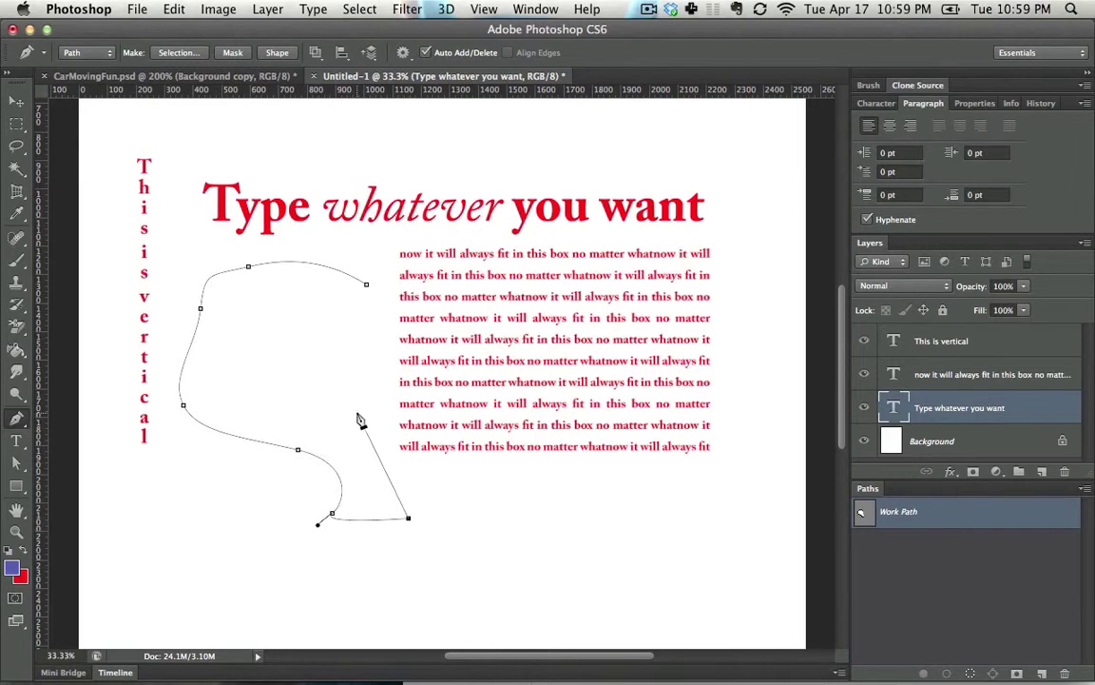
left_click_drag(356, 413, 374, 372)
left_click(367, 284)
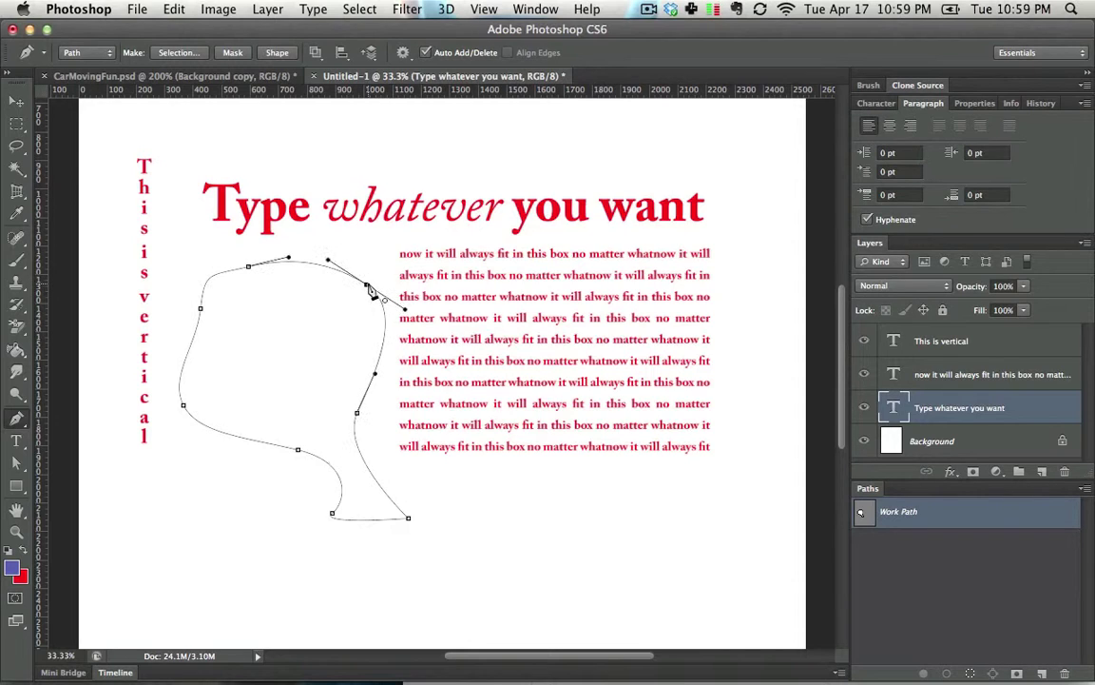
left_click_drag(369, 289, 295, 240)
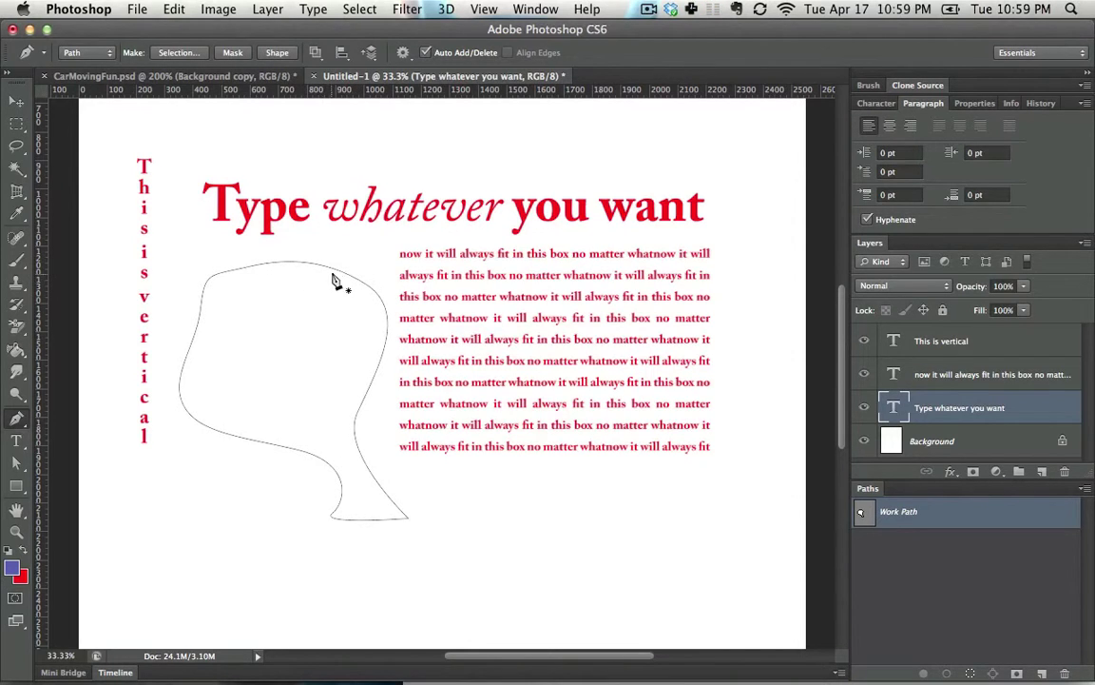
- Reselect the closed path and reshape its curve handles at the top and upper-left anchor points
left_click(335, 273, "super")
left_click_drag(250, 271, 226, 274)
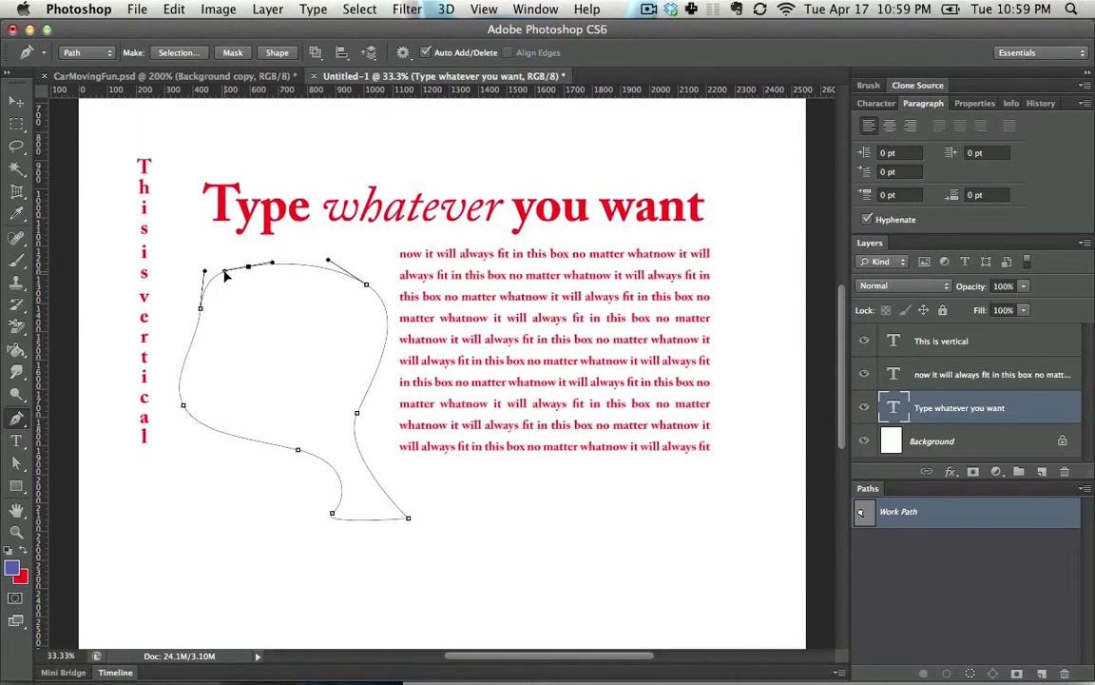
mouse_move(200, 314)
left_mouse_down()
mouse_move(198, 288)
mouse_move(211, 321)
left_mouse_up()
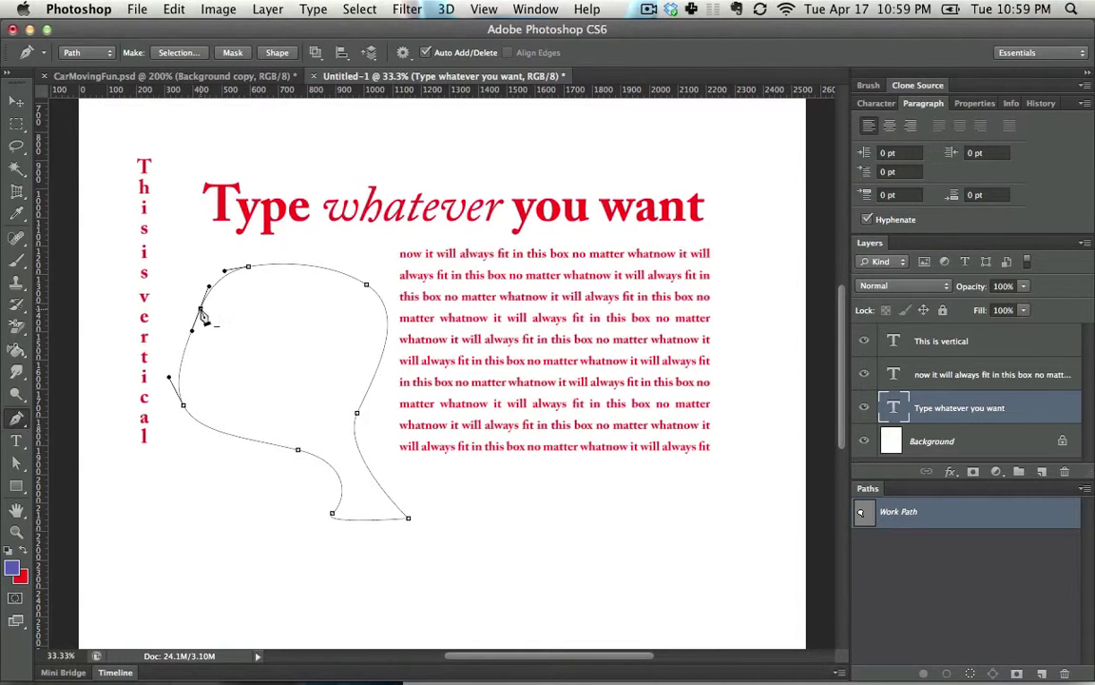
- Move the path's upper-left anchor point outward and undo the surplus path adjustments
left_click_drag(202, 315, 230, 353)
left_click_drag(297, 338, 329, 255)
key("super+alt+z")
key("super+alt+z")
key("super+alt+z")
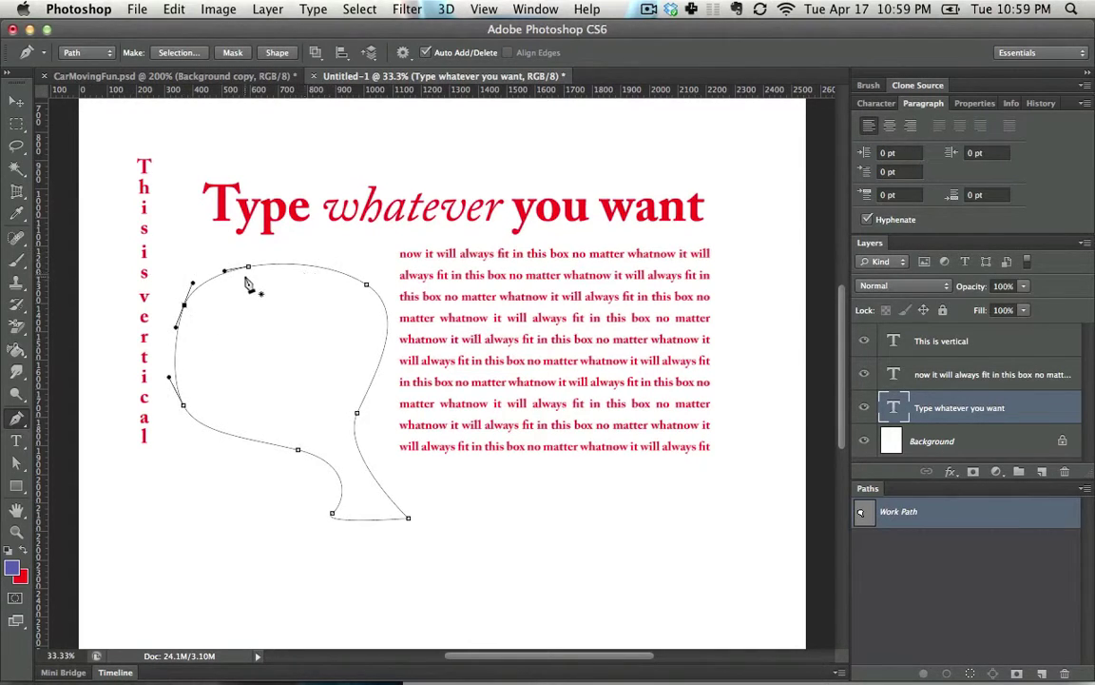
- Lengthen the curve handles at the path's top anchor point and redraw those at its upper-right anchor point
left_click_drag(248, 267, 306, 260)
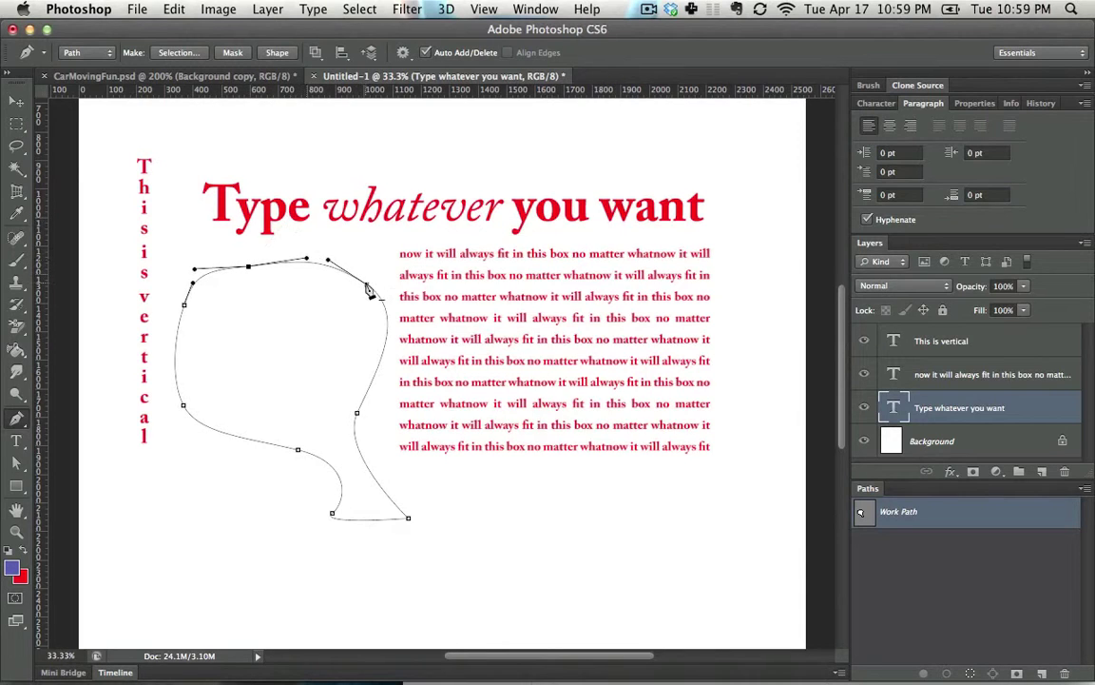
left_click_drag(367, 285, 308, 262)
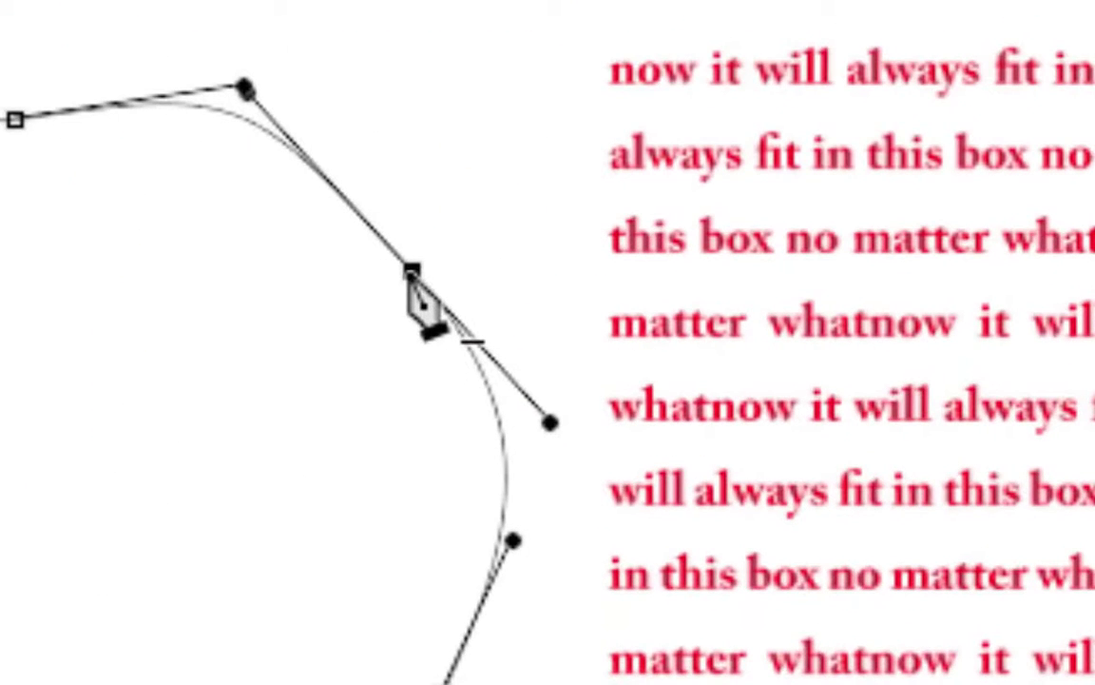
- Add an anchor point on the upper-right curve, then delete it together with the top anchor point
left_click(300, 156)
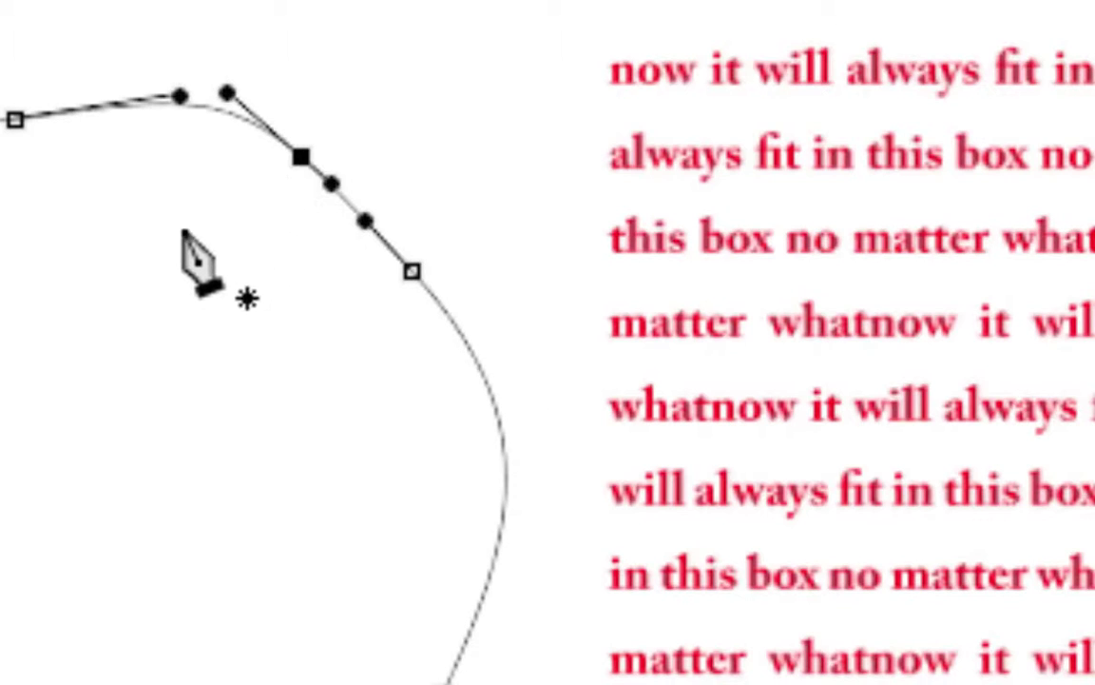
left_click(14, 118)
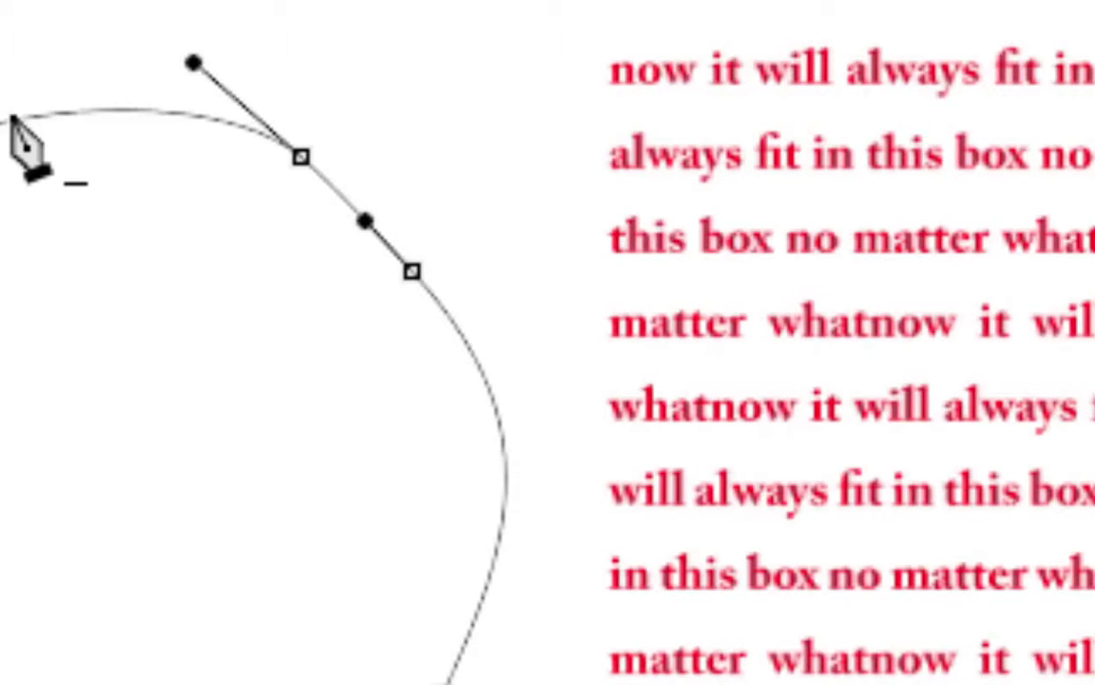
left_click(301, 155)
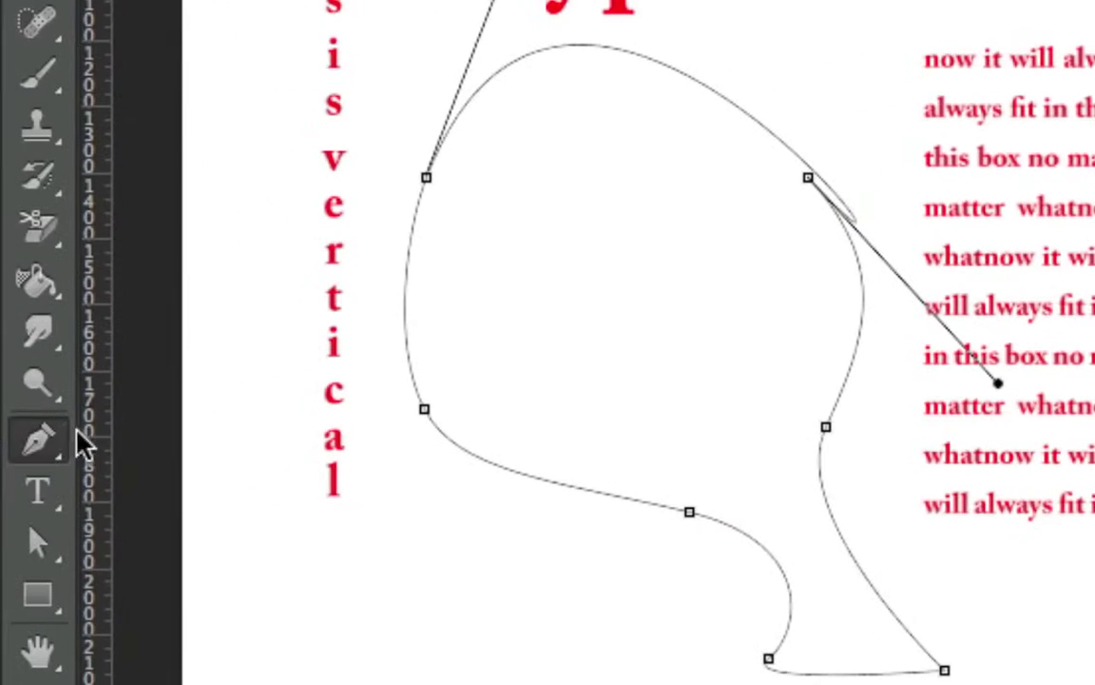
- With the Pen tool, adjust the handles at the upper-left and upper-right anchor points to round the top of the path
right_click(47, 439)
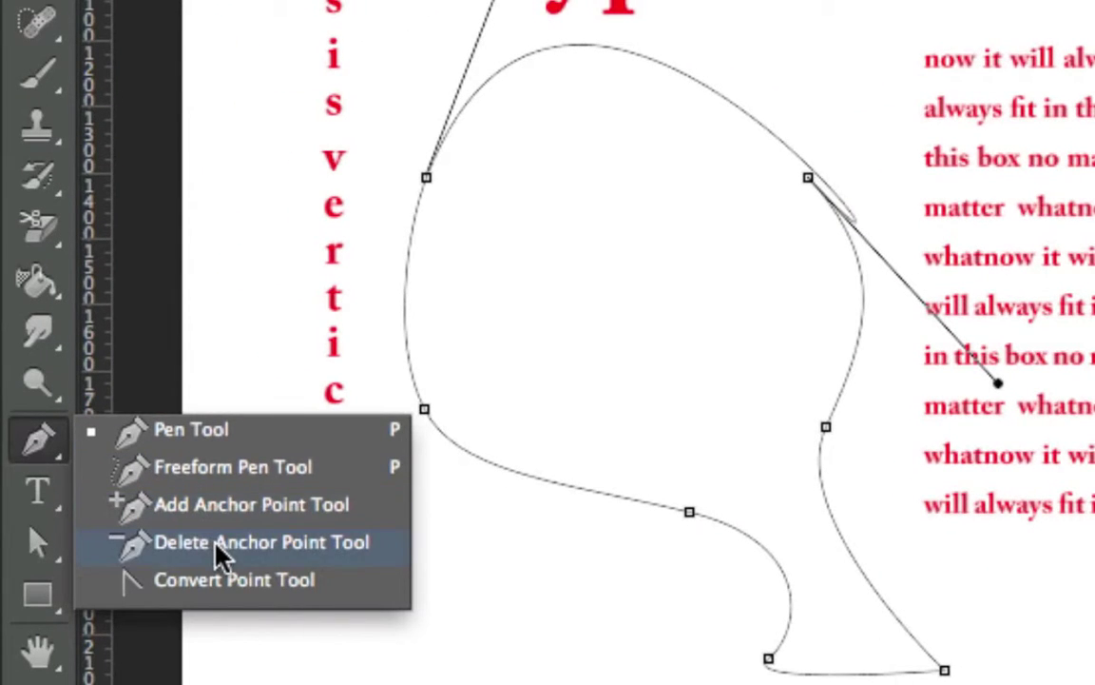
left_click(211, 430)
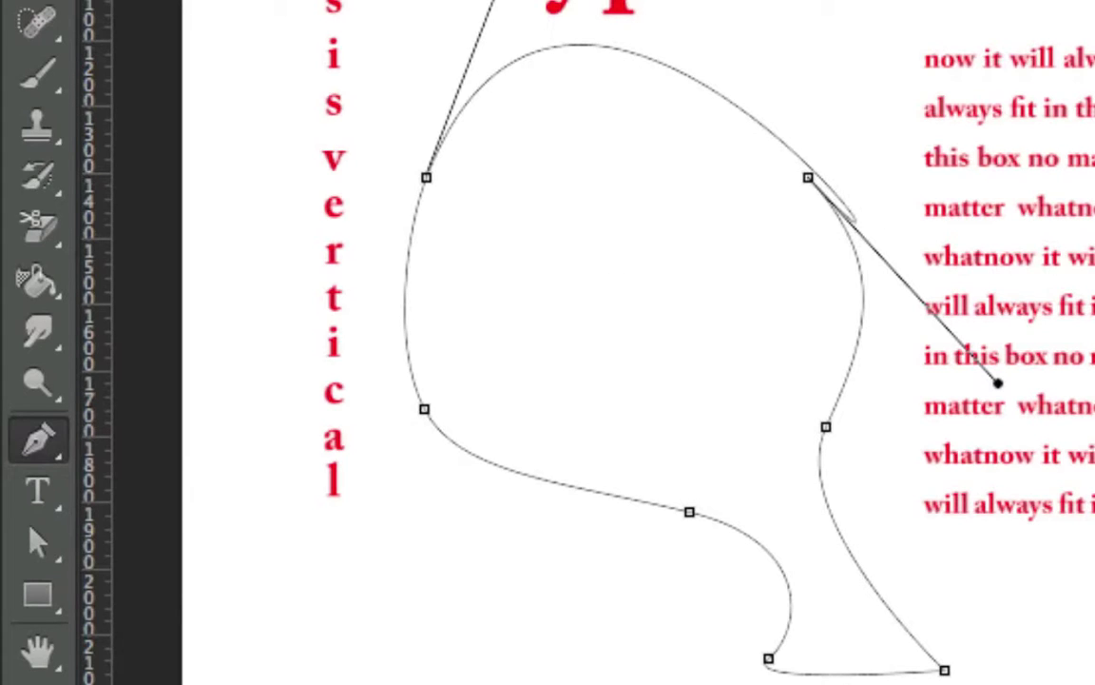
left_click_drag(494, 2, 552, 20)
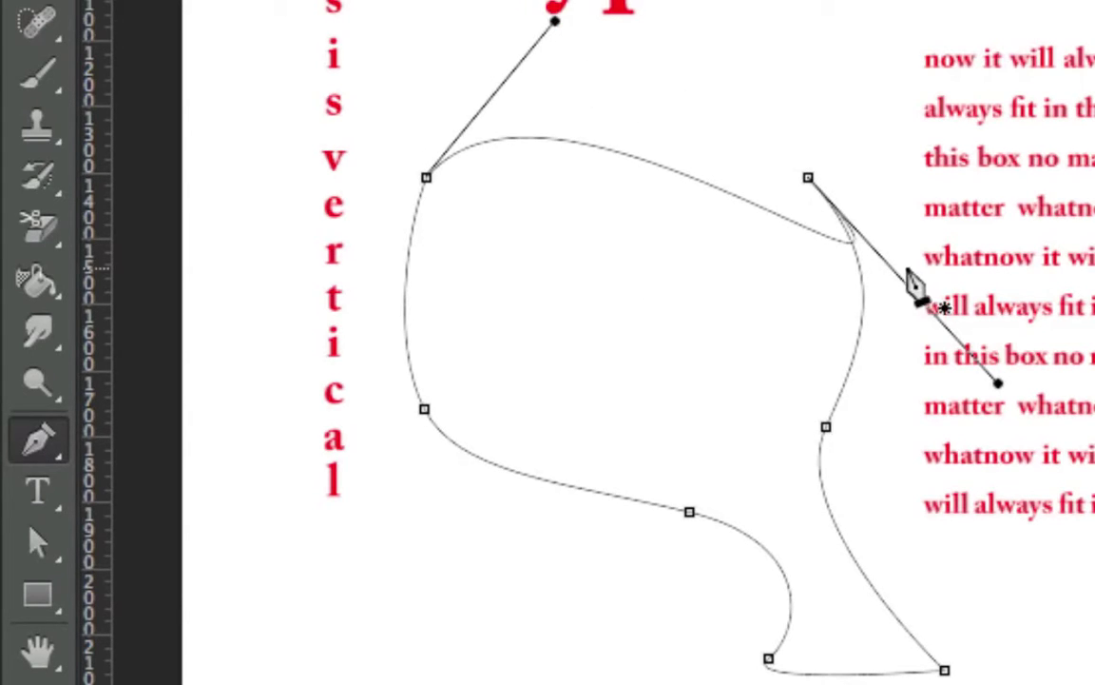
left_click_drag(809, 179, 743, 106)
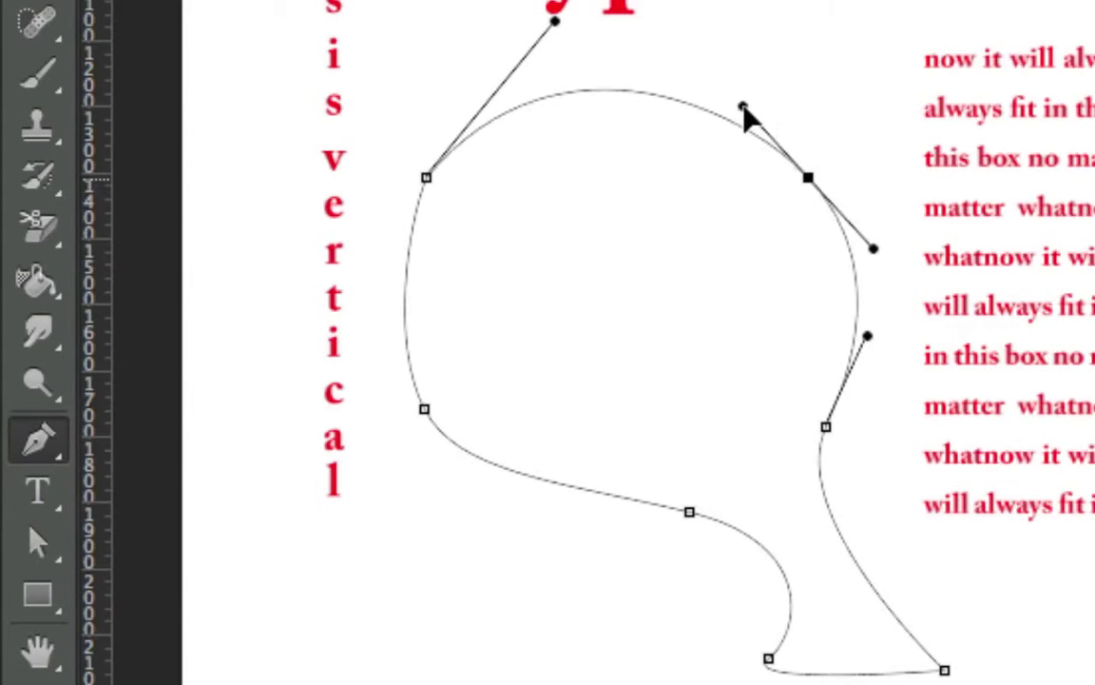
- Try drawing freehand paths over the text with the Freeform Pen tool and undo them
left_click(55, 454)
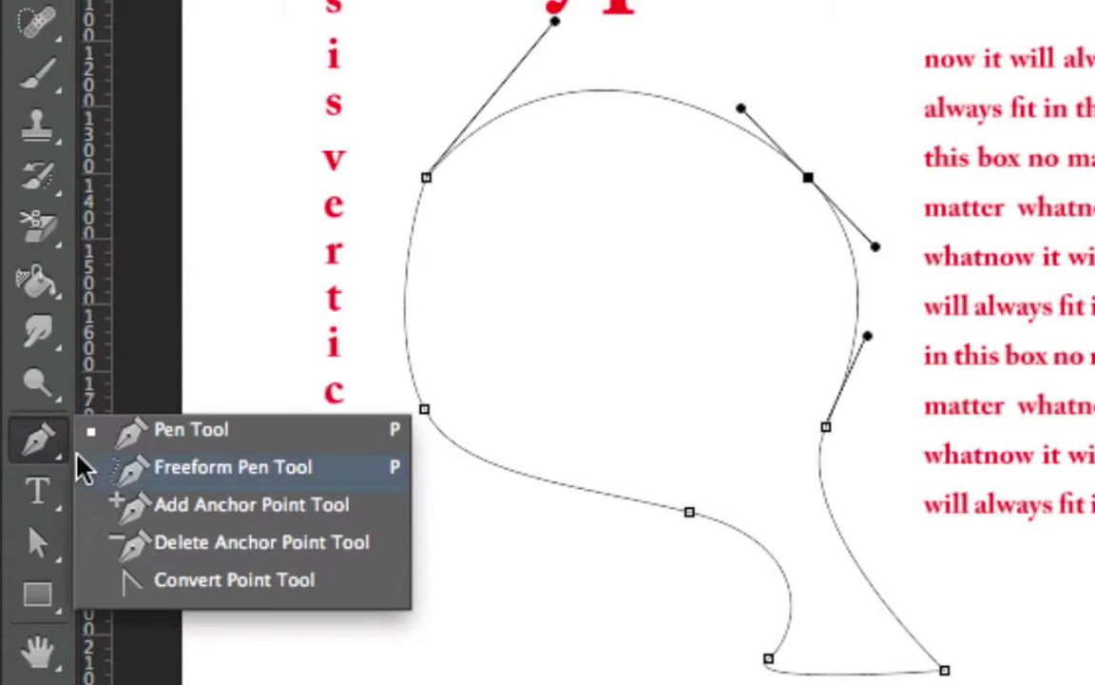
left_click(175, 471)
mouse_move(566, 138)
left_mouse_down()
mouse_move(720, 105)
mouse_move(501, 264)
mouse_move(514, 143)
mouse_move(485, 147)
mouse_move(568, 145)
left_mouse_up()
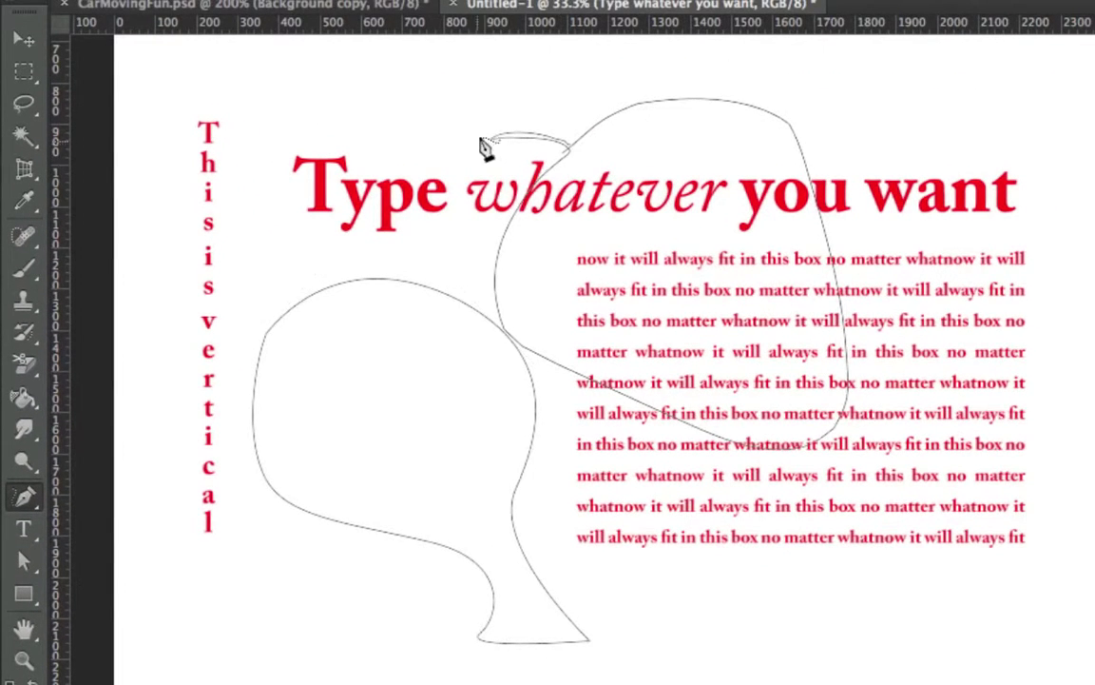
key("ctrl+z")
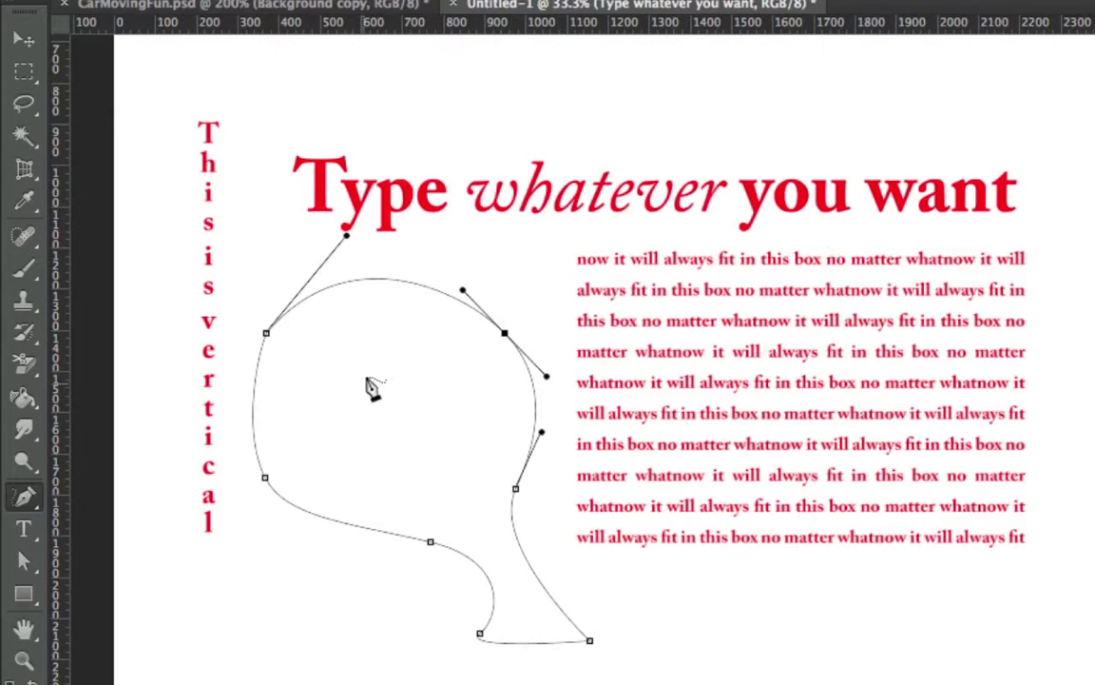
mouse_move(802, 138)
left_mouse_down()
mouse_move(655, 444)
mouse_move(753, 140)
left_mouse_up()
key("ctrl+z")
- Try the Convert Point tool, return to the Pen tool and redraw the upper-left anchor point's handles as a smooth curve
left_click(26, 498)
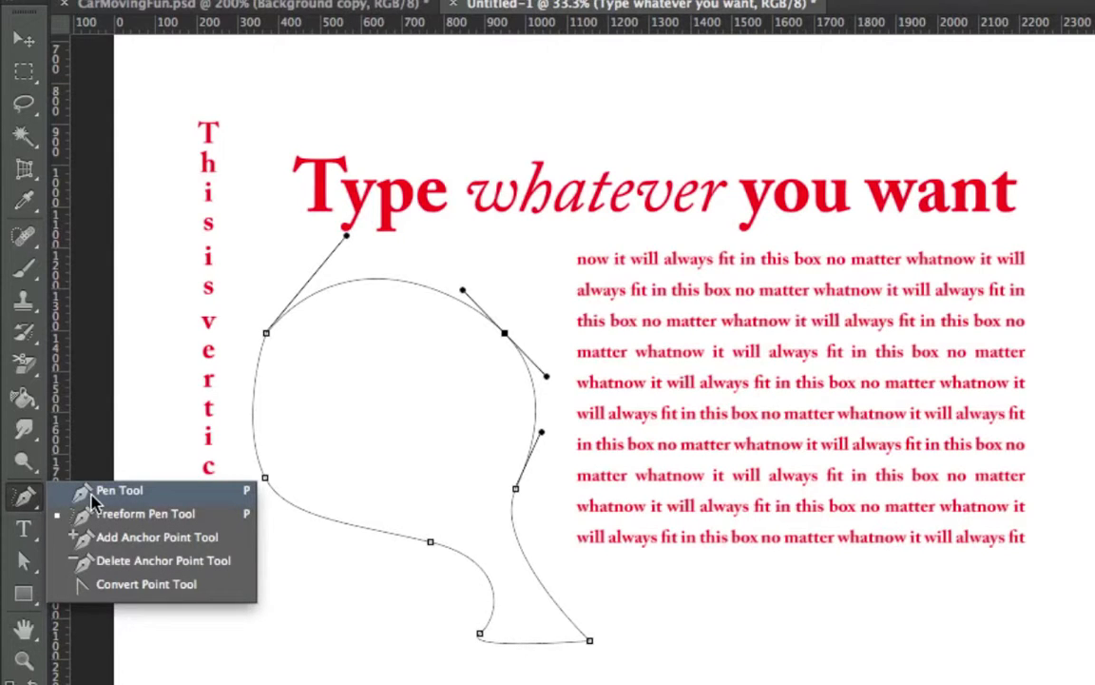
left_click(134, 585)
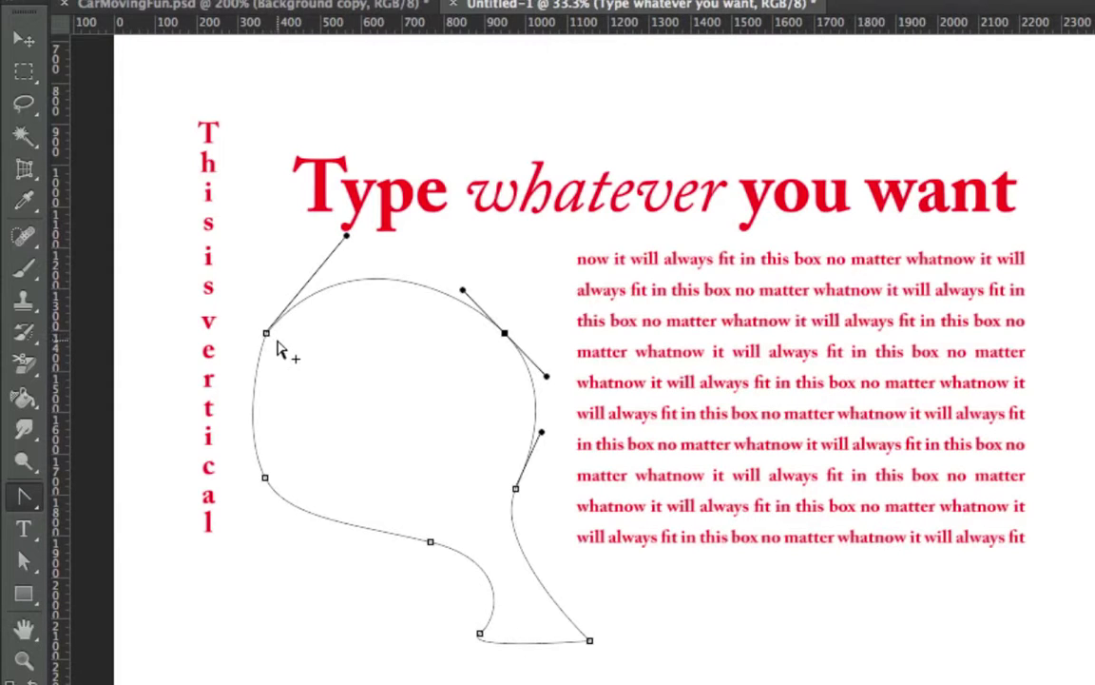
right_click(29, 495)
left_click(98, 491)
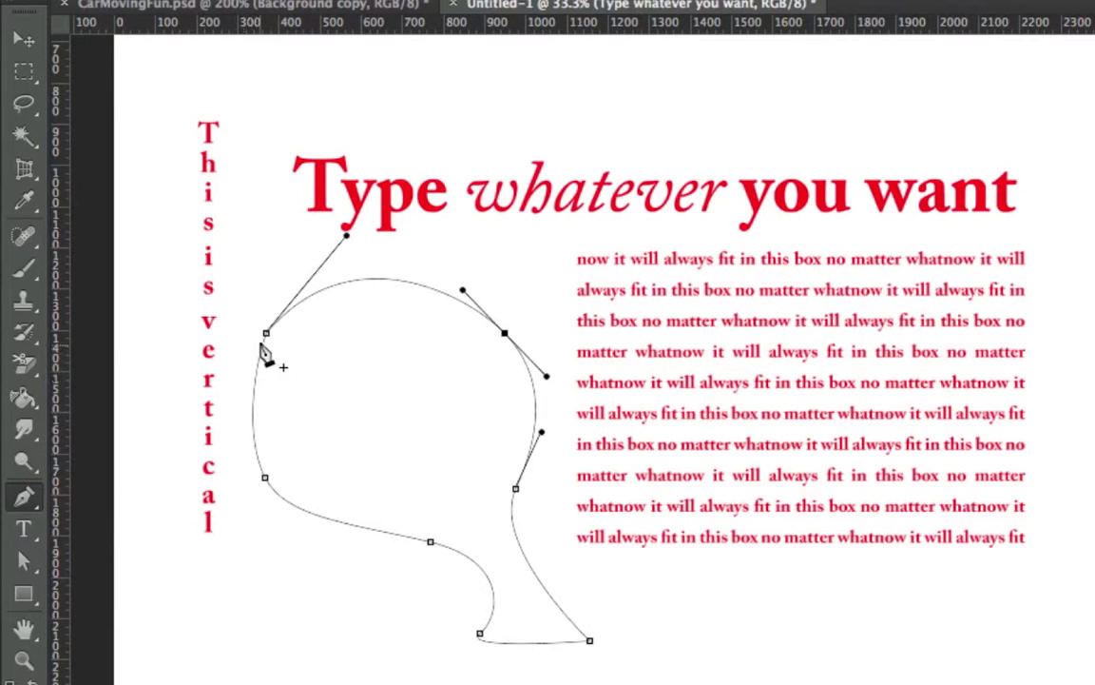
left_click_drag(266, 333, 229, 423)
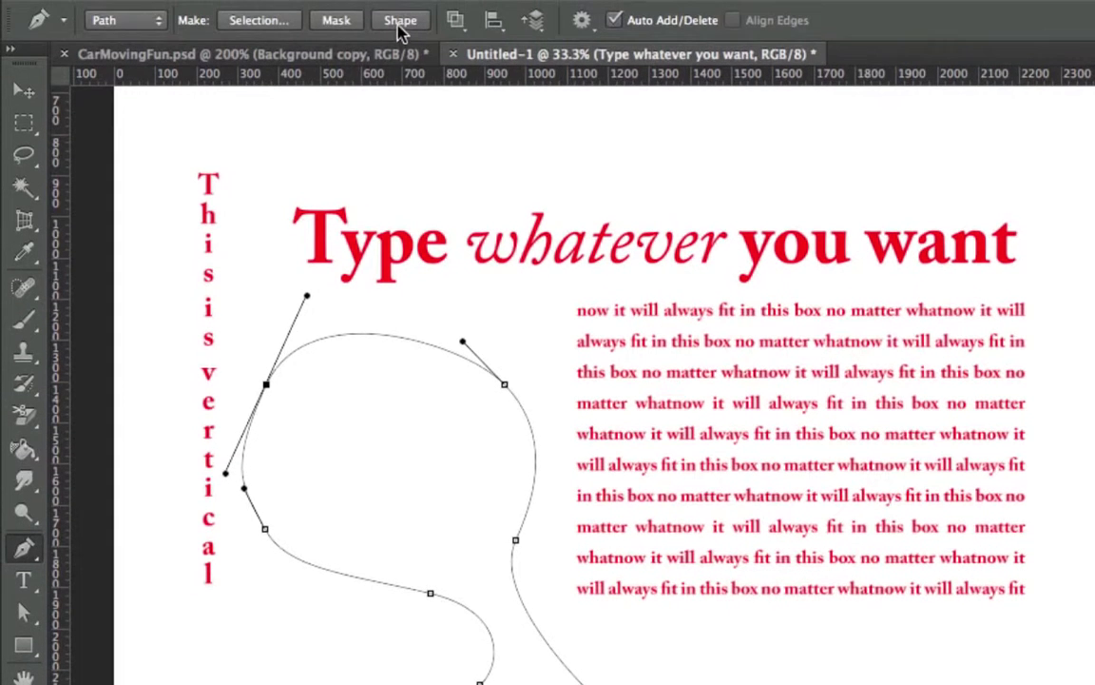
- Convert the finished path into a filled shape, then undo the conversion
left_click(399, 27)
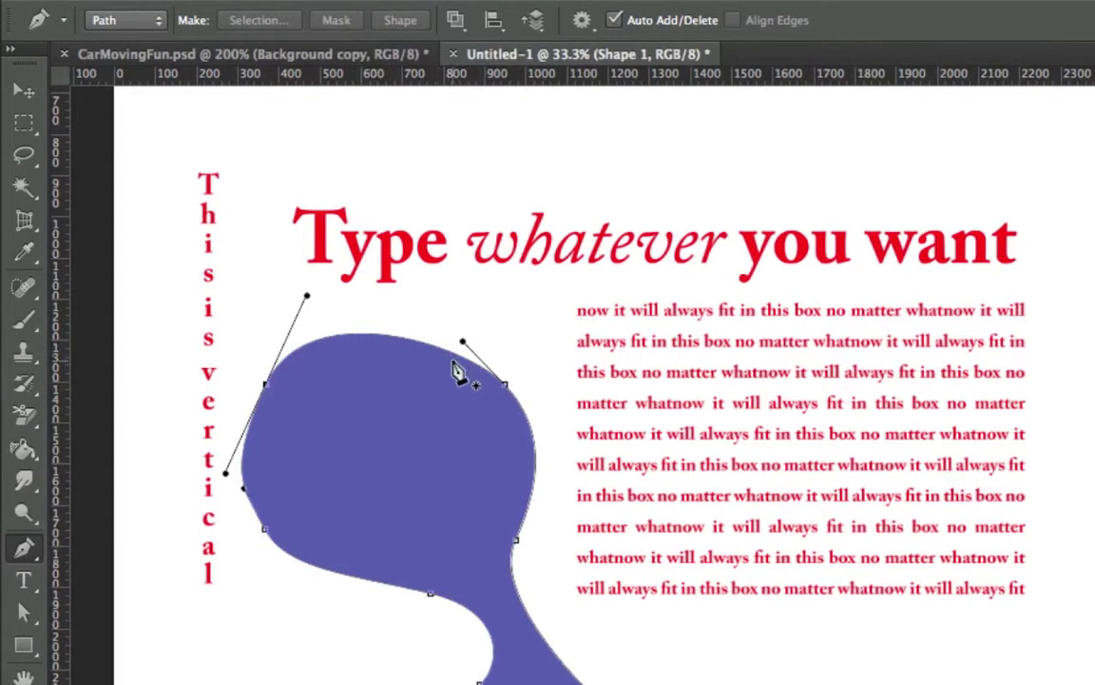
key("ctrl+z")
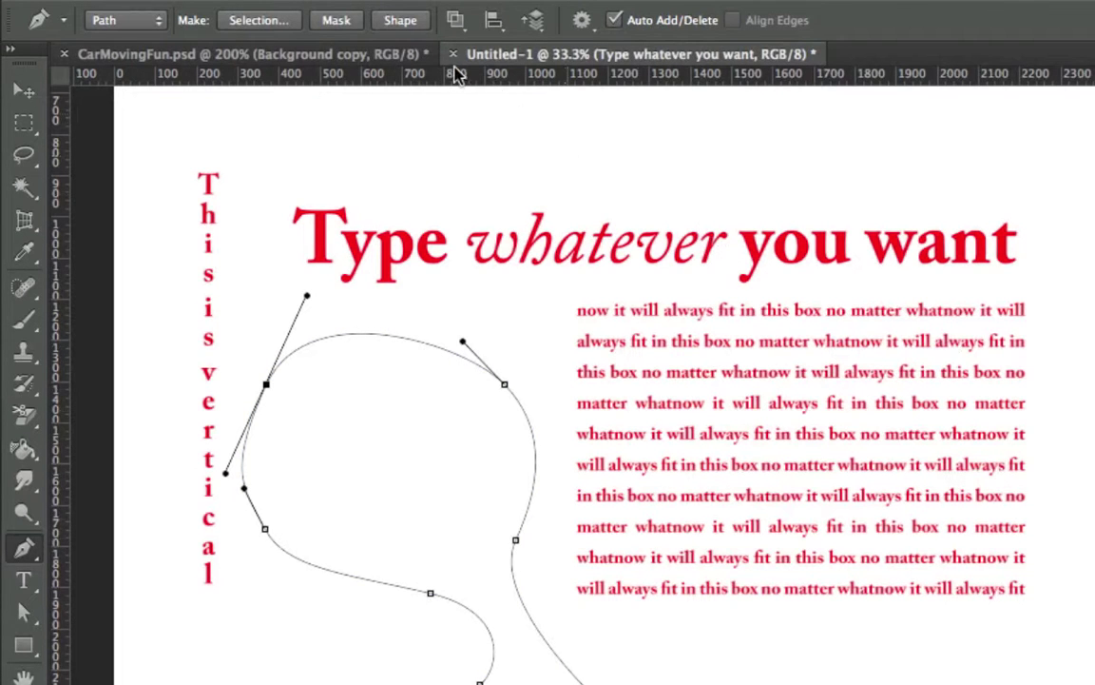
- Switch to the CarMovingFun.psd document and start a pen path from the forehead along the face's edge to the nose
left_click(328, 55)
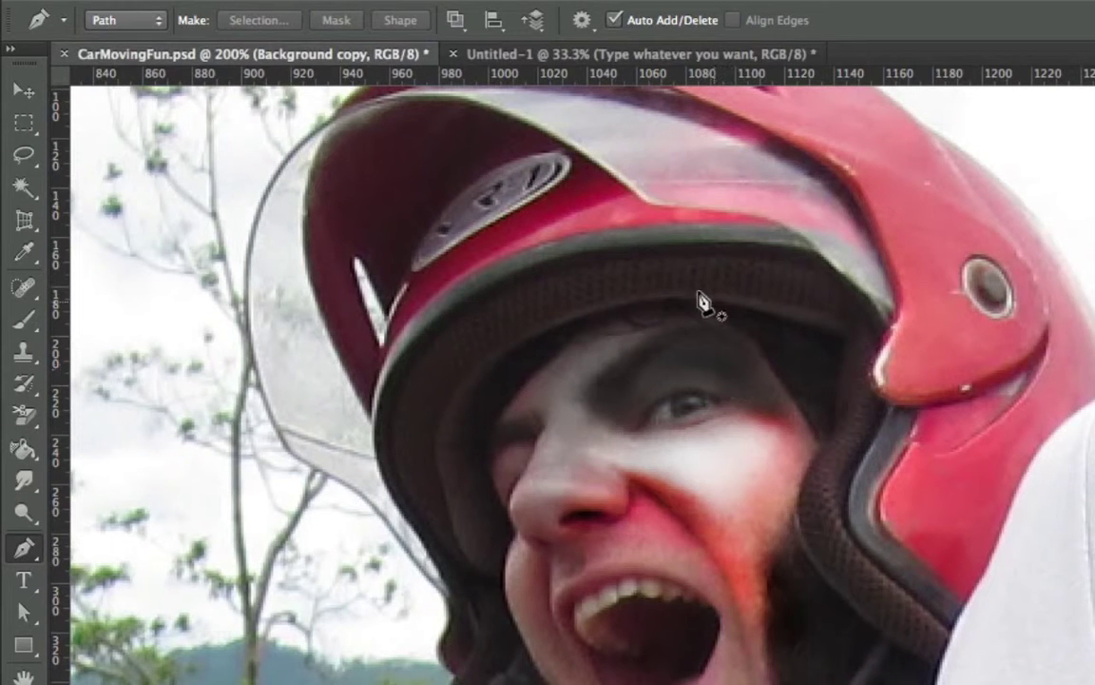
left_click_drag(719, 322, 665, 312)
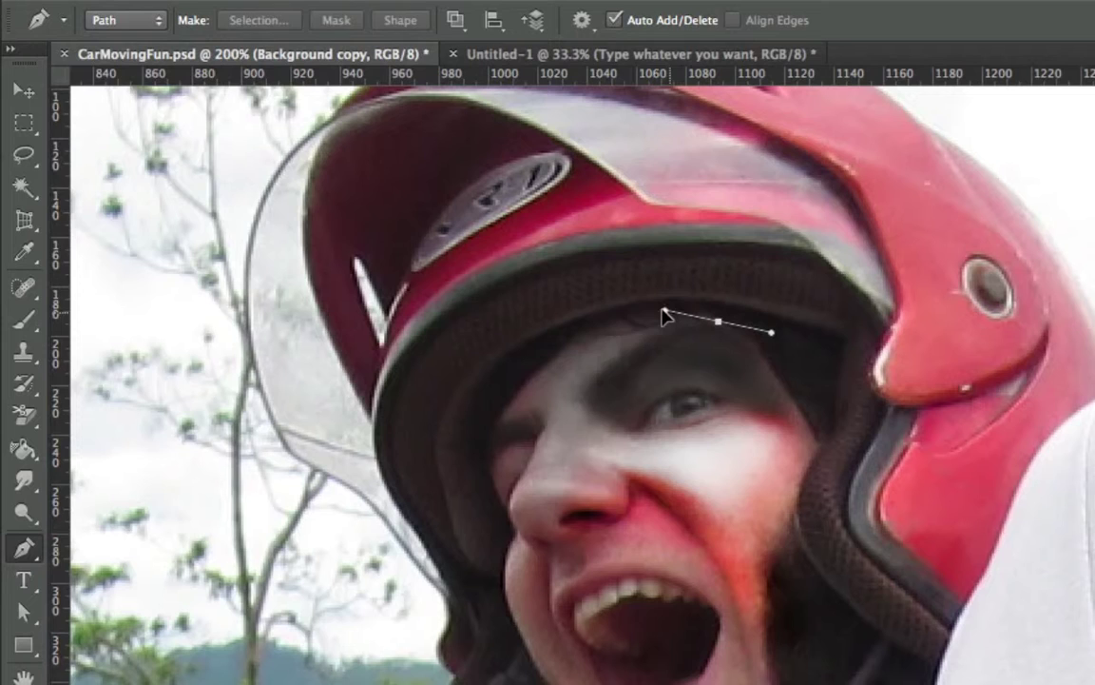
left_click(596, 326)
left_click_drag(587, 335, 564, 344)
left_click_drag(523, 387, 487, 469)
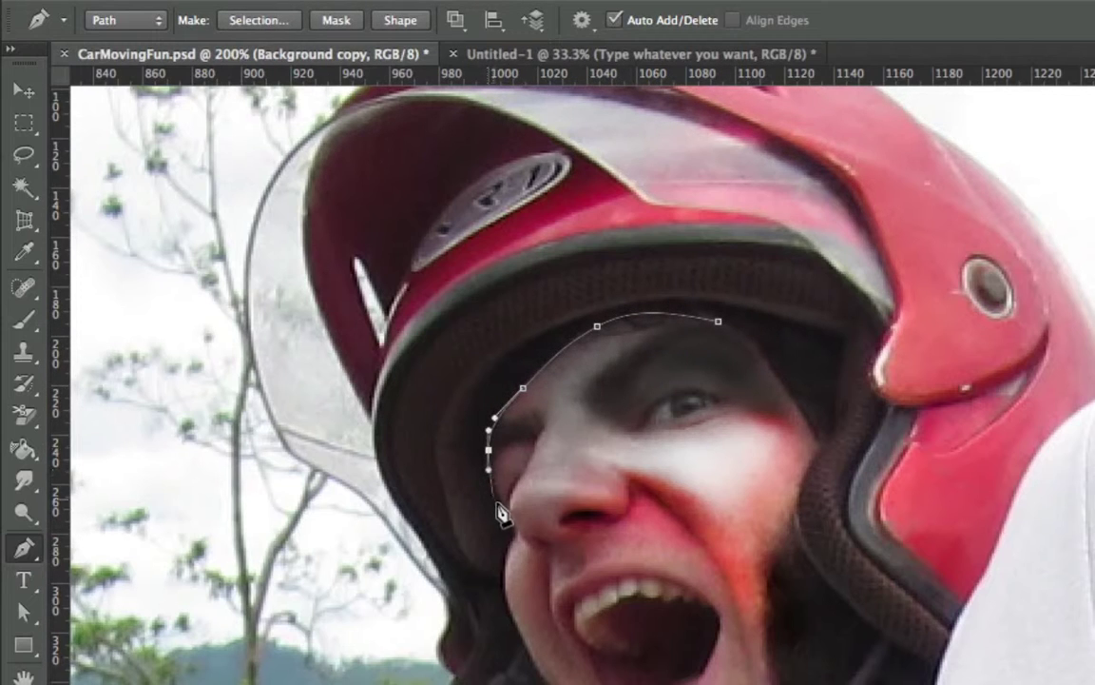
left_click(506, 506)
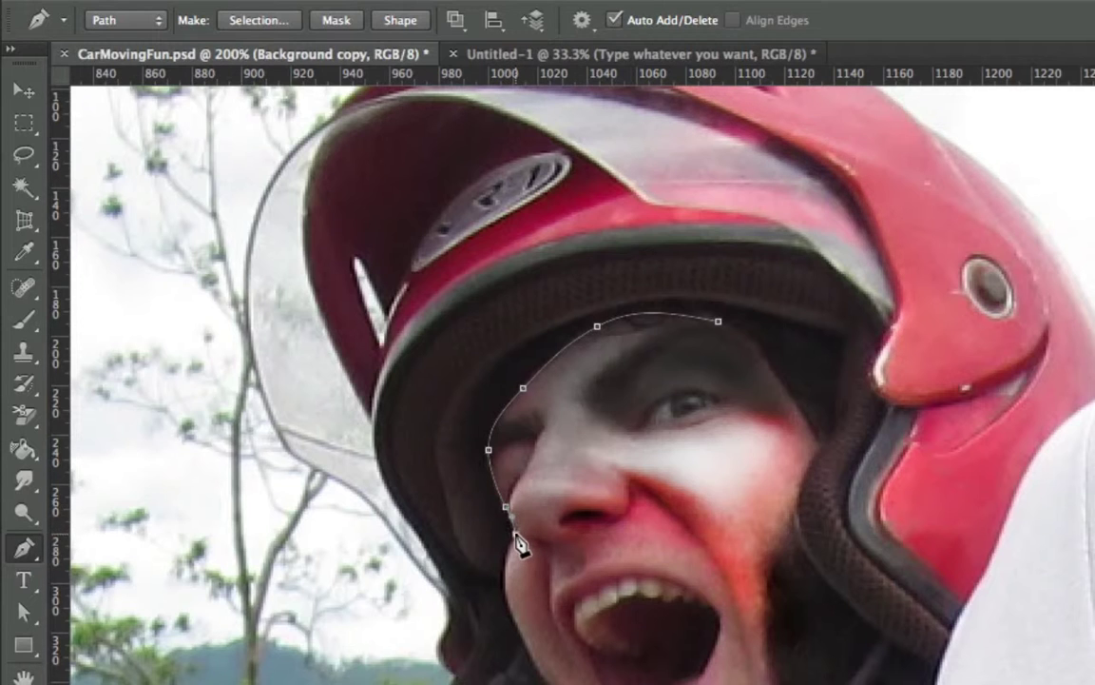
- Continue the pen path down the cheek and jaw and around beneath the chin
left_click_drag(513, 578, 523, 644)
left_click_drag(525, 514, 533, 532)
left_click_drag(537, 457, 720, 593)
left_click(717, 577)
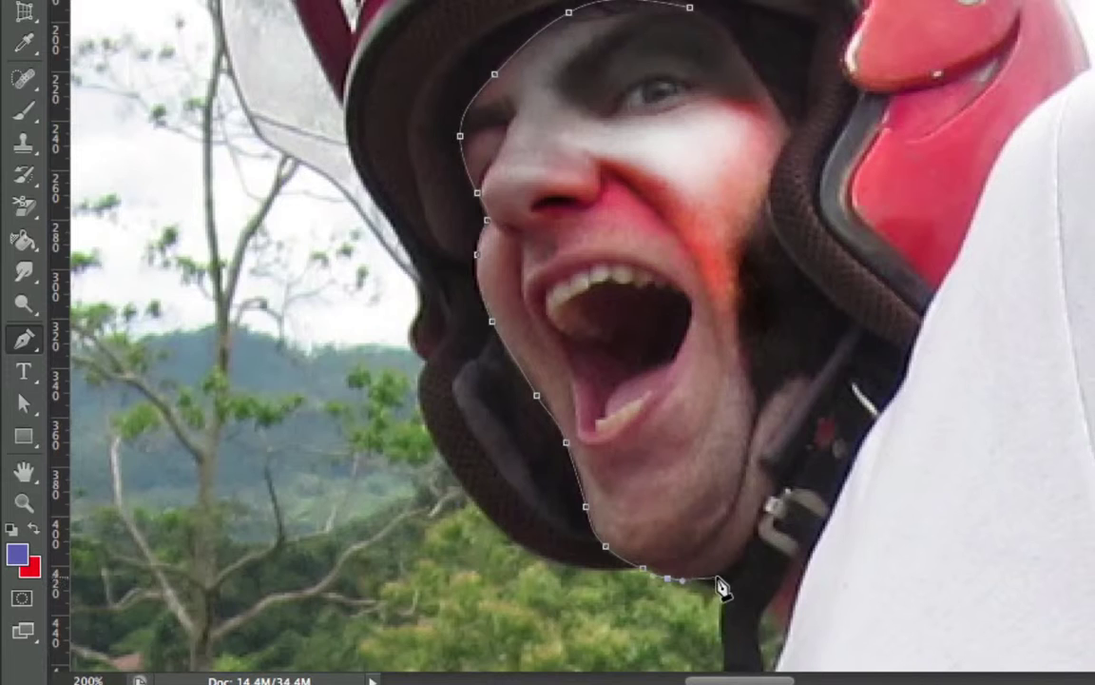
- Carry the path up past the chin strap and helmet padding and close it at its starting point on the forehead
left_click(833, 413)
left_click(825, 262)
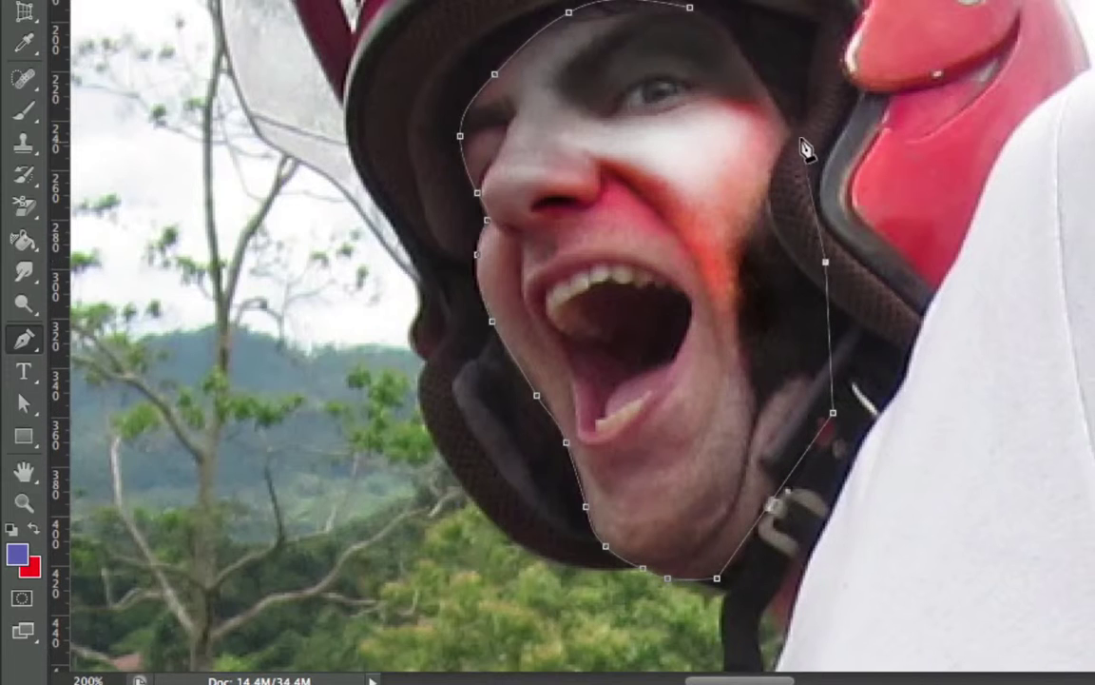
left_click_drag(793, 127, 728, 30)
left_click(693, 9)
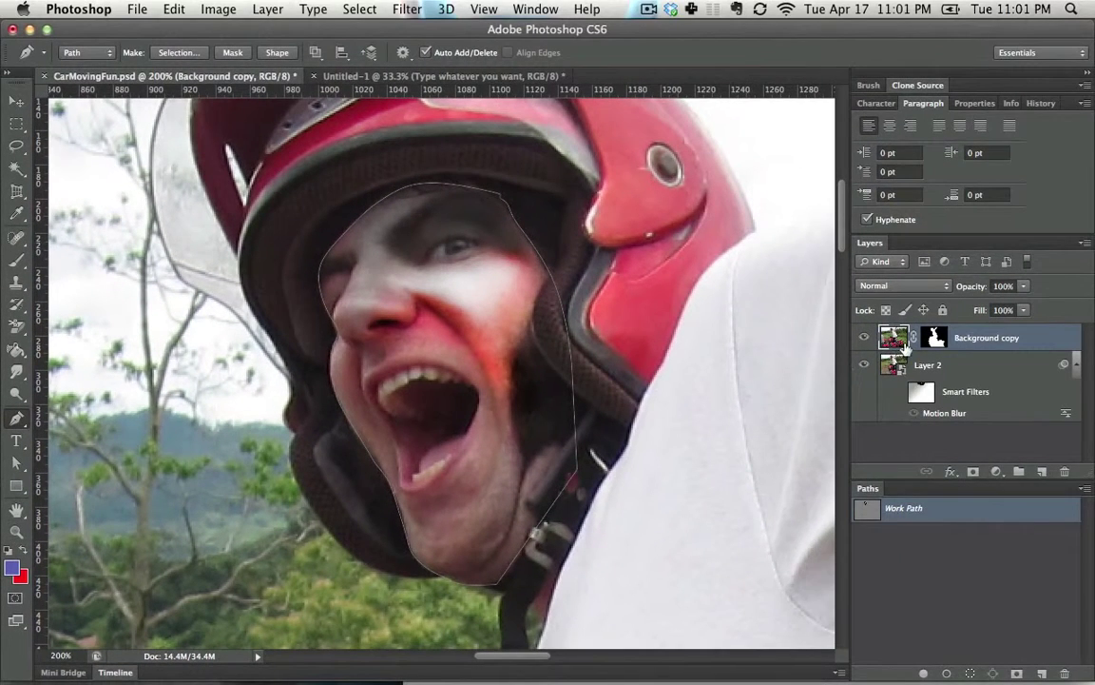
- Replace the Background copy layer's mask with a vector mask made from the face path, and hide Layer 2
left_click_drag(934, 337, 1065, 475)
left_click(480, 267)
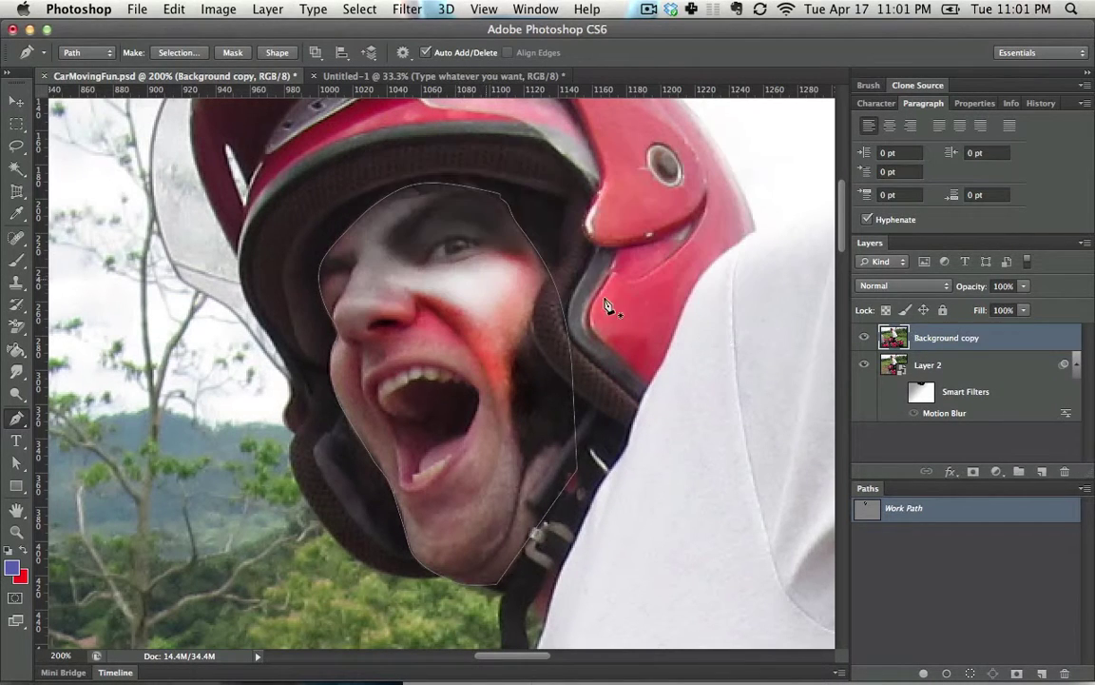
left_click(228, 54)
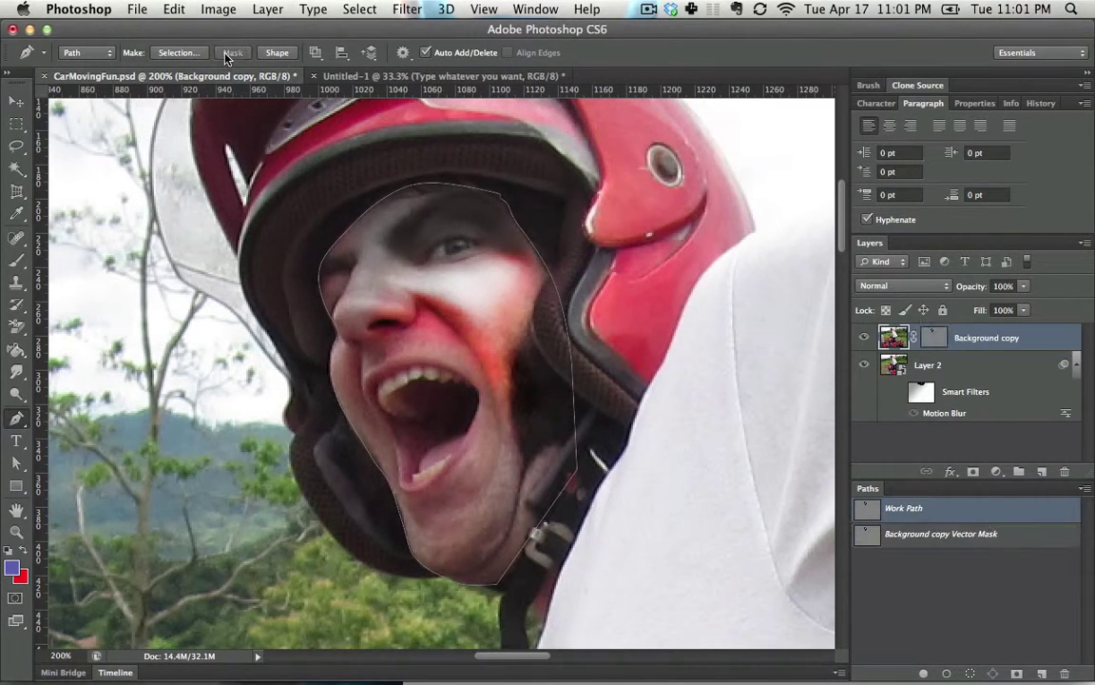
left_click(864, 365)
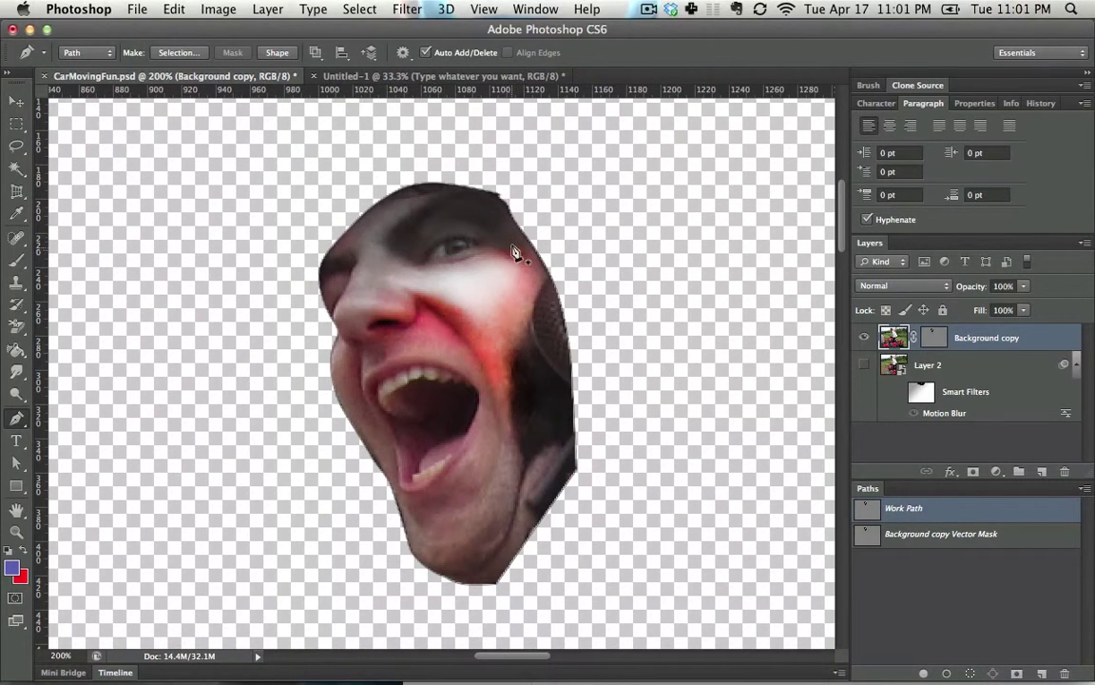
- Reshape the face path by adjusting its anchor points and handles along the forehead
left_click(499, 199, "ctrl")
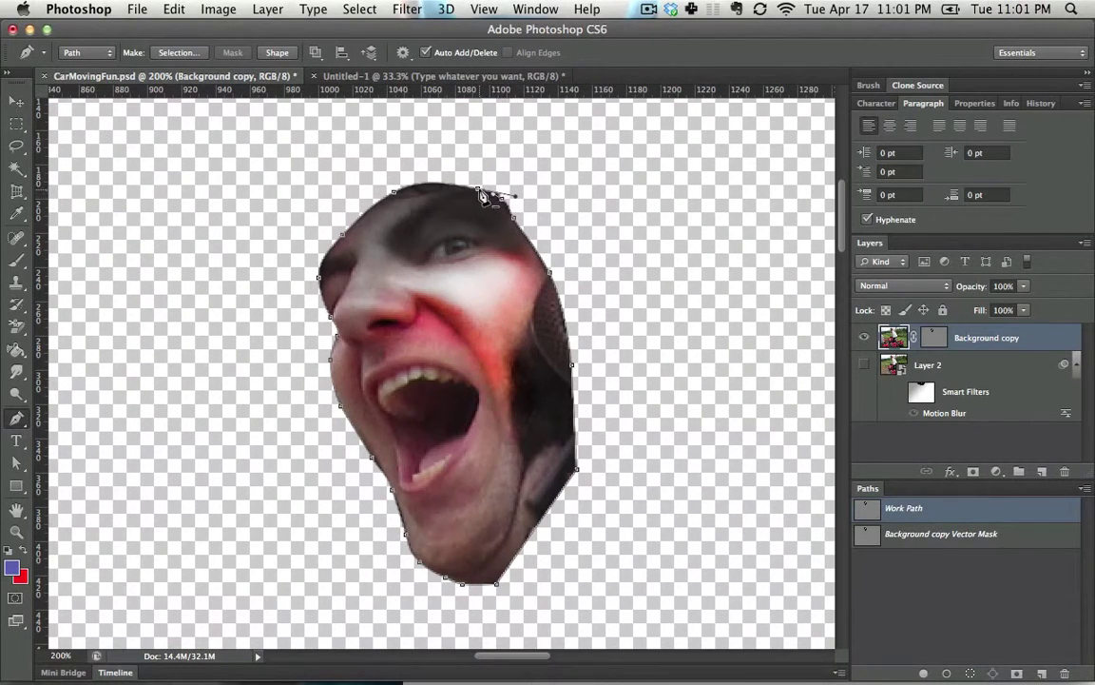
left_click_drag(479, 194, 350, 152)
left_click_drag(356, 244, 280, 178)
- Select the Background copy layer's vector mask and toggle it off and on to compare the masked and unmasked face
left_click(929, 342)
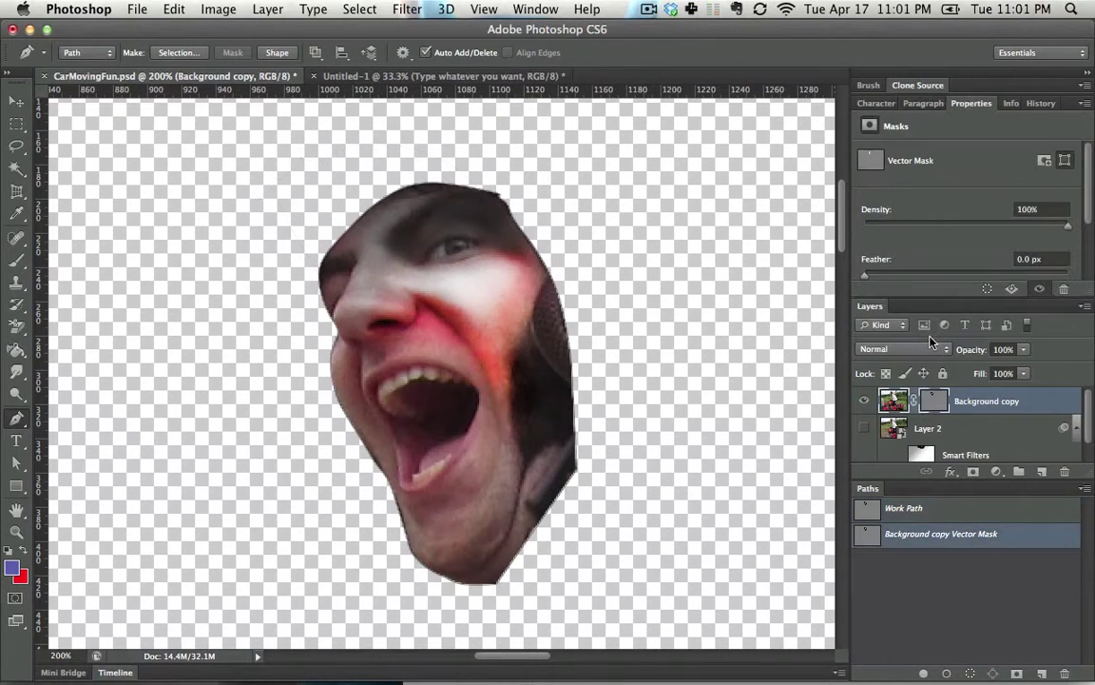
left_click(937, 403, "shift")
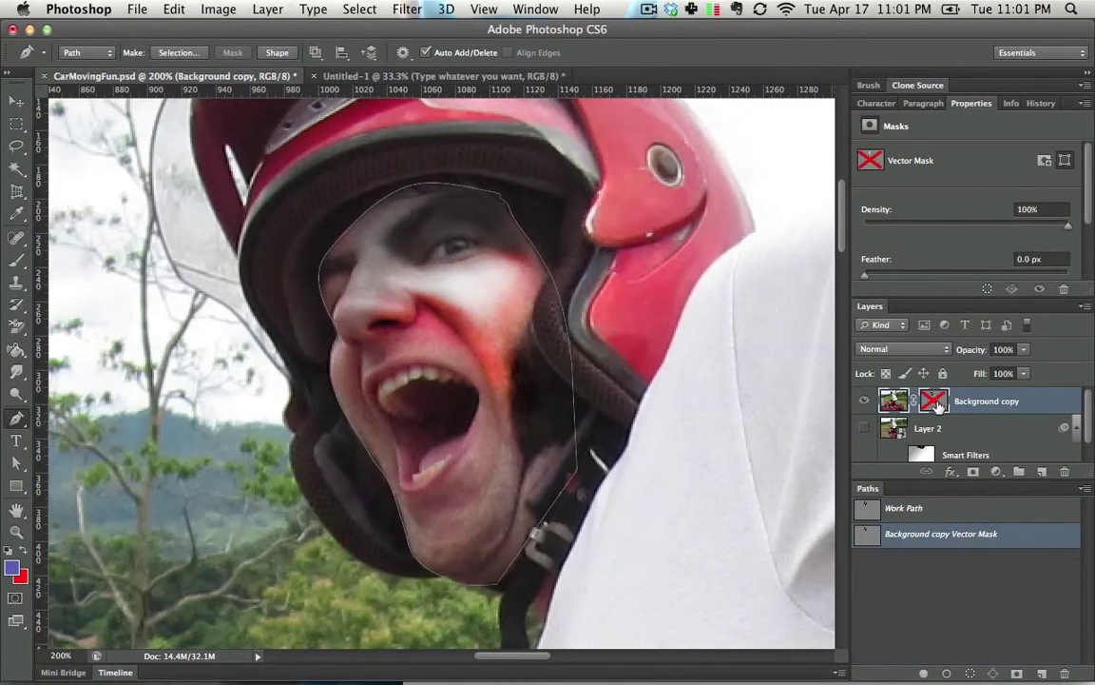
left_click(938, 403, "shift")
left_click(937, 403, "shift")
left_click(937, 403, "shift")
- Try moving the vector mask's forehead anchor point, and undo back until the Background copy layer's original pixel mask is restored
left_click(480, 195, "ctrl")
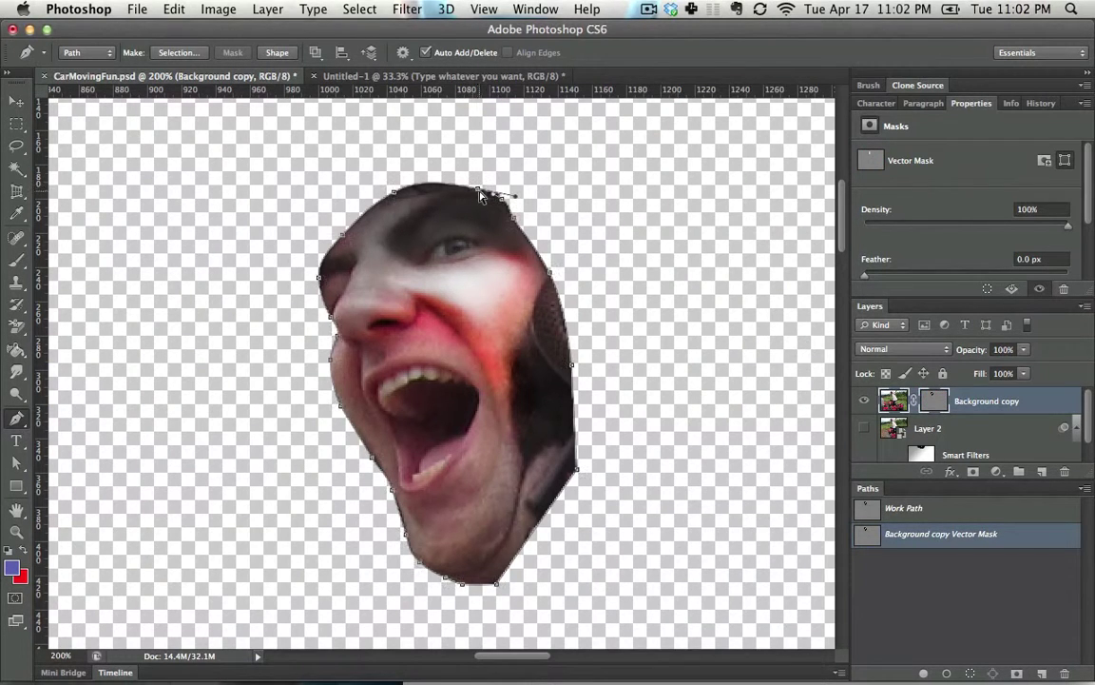
left_click_drag(480, 195, 504, 200)
key("ctrl+alt+z")
key("ctrl+alt+z")
key("ctrl+alt+z")
key("ctrl+alt+z")
key("ctrl+alt+z")
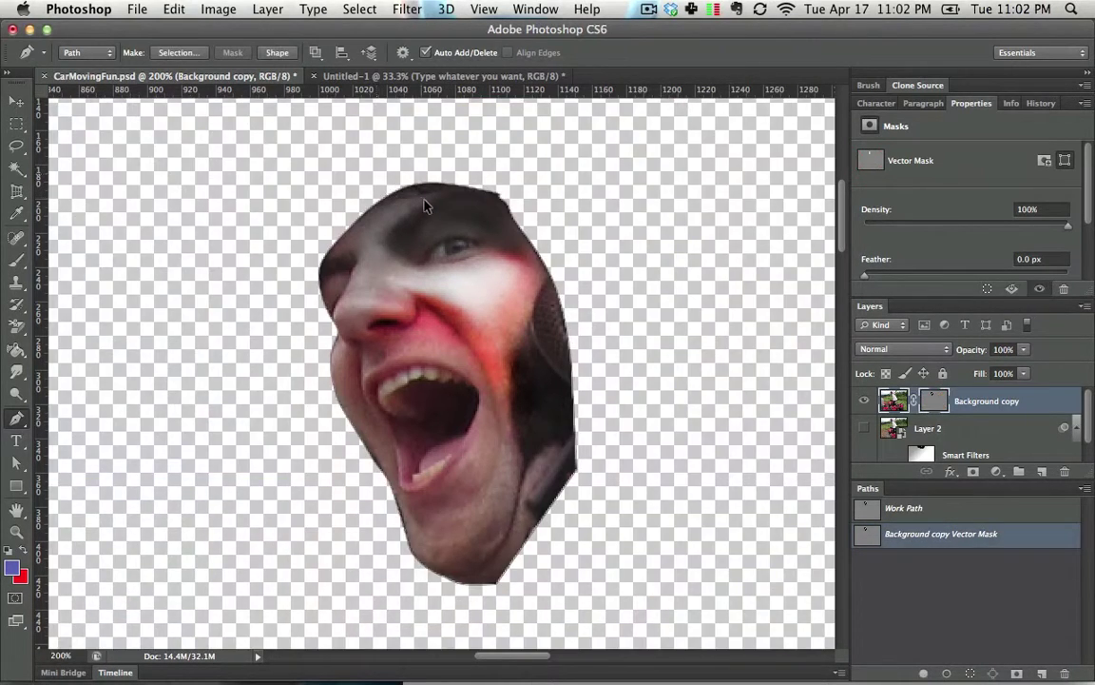
key("ctrl+alt+z")
key("ctrl+alt+z")
key("ctrl+alt+z")
key("ctrl+alt+z")
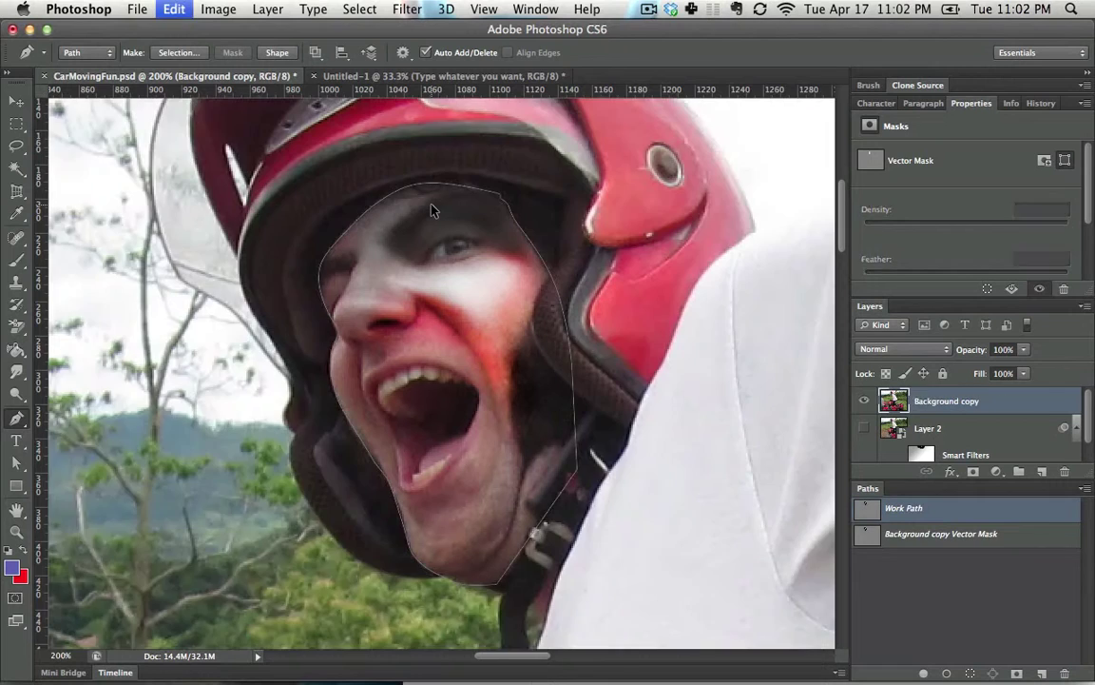
- Make a new anti-aliased selection from the face path with a feather radius of 0 pixels
left_click(179, 54)
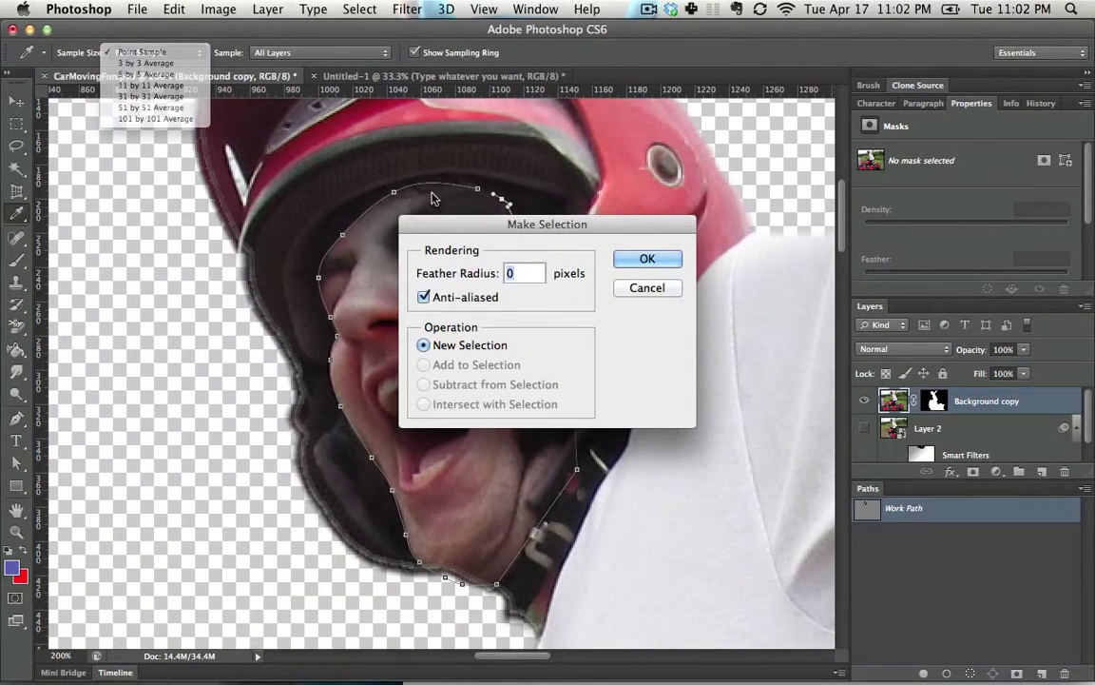
key("Return")
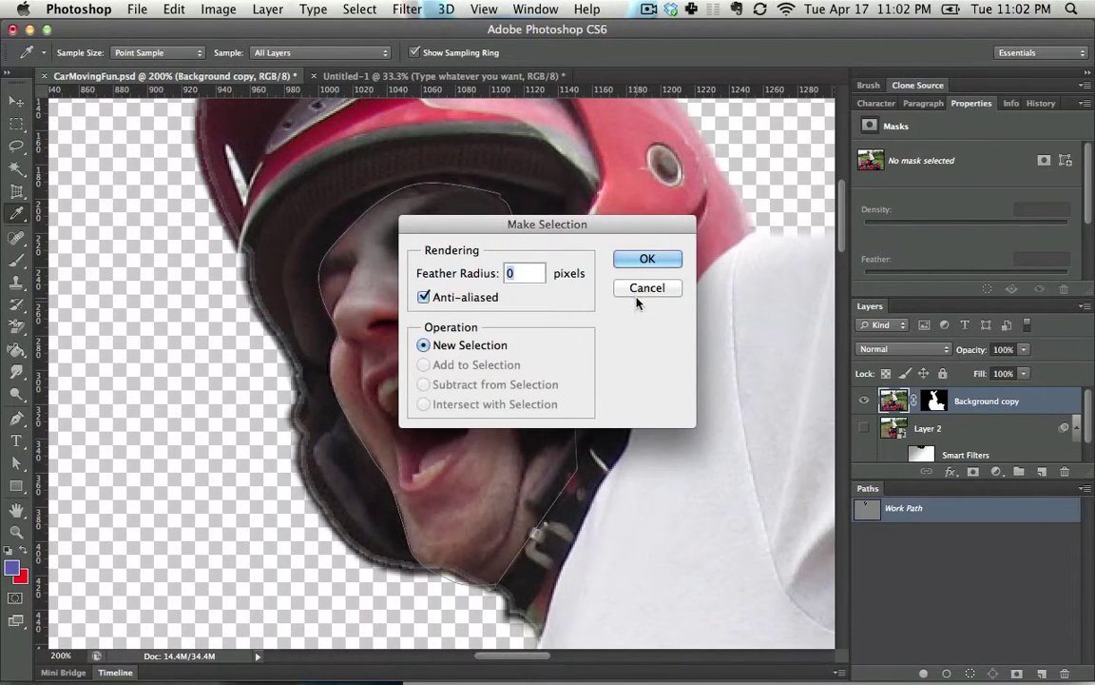
left_click(637, 262)
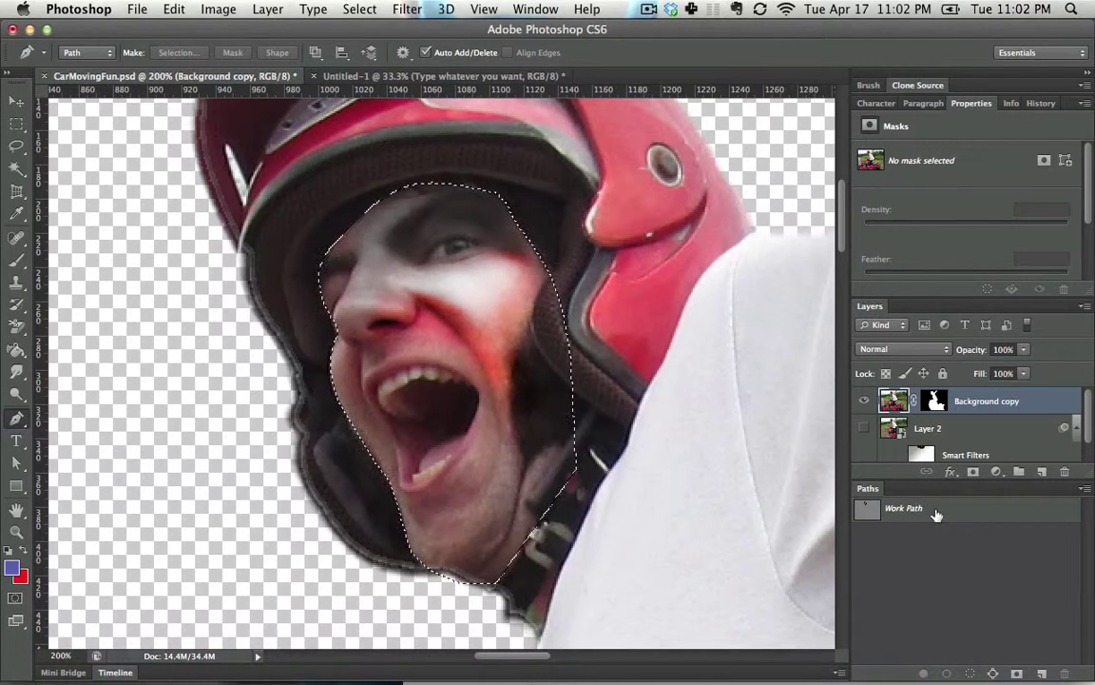
- Select the temporary Work Path and save it as a permanent path
left_click(894, 506)
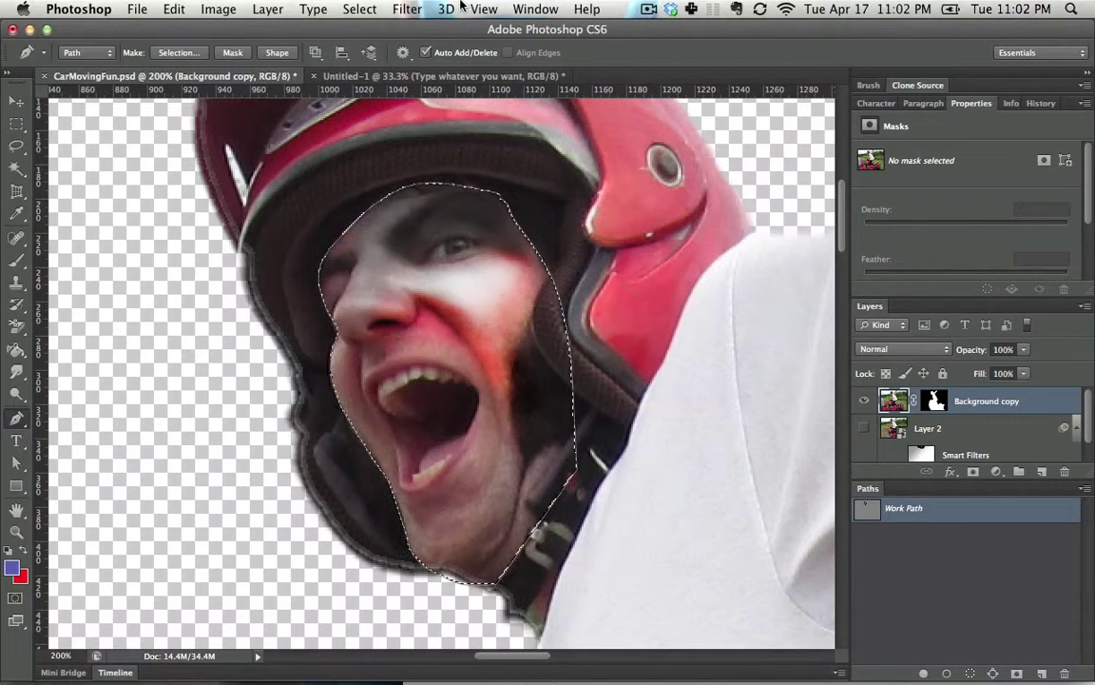
left_click(528, 11)
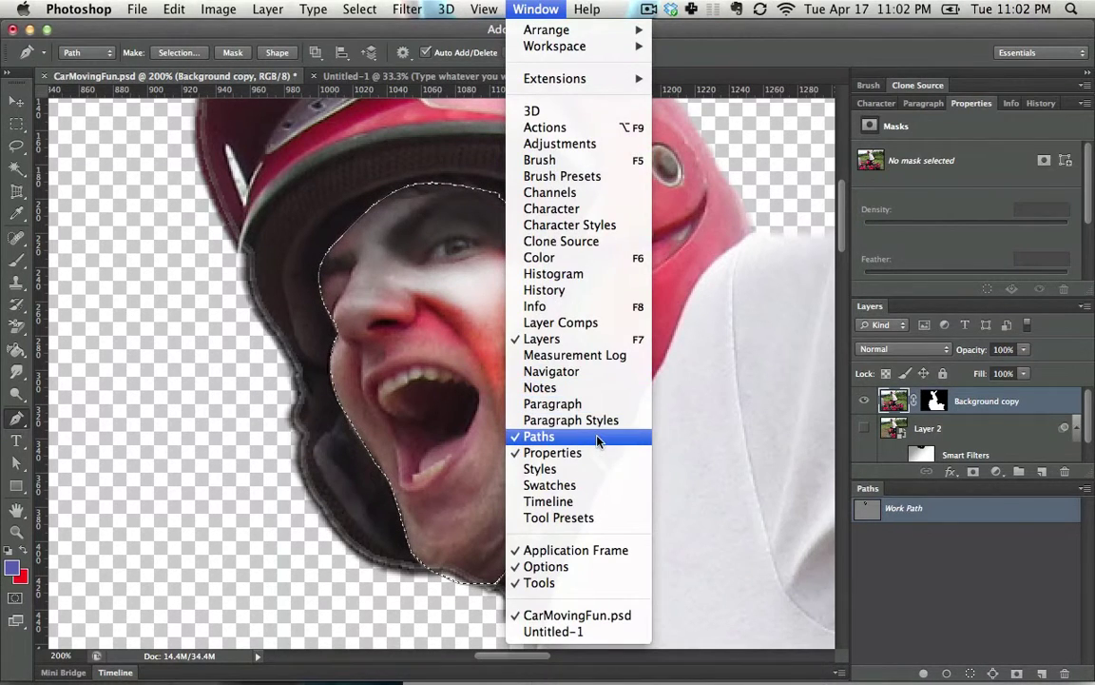
key("Escape")
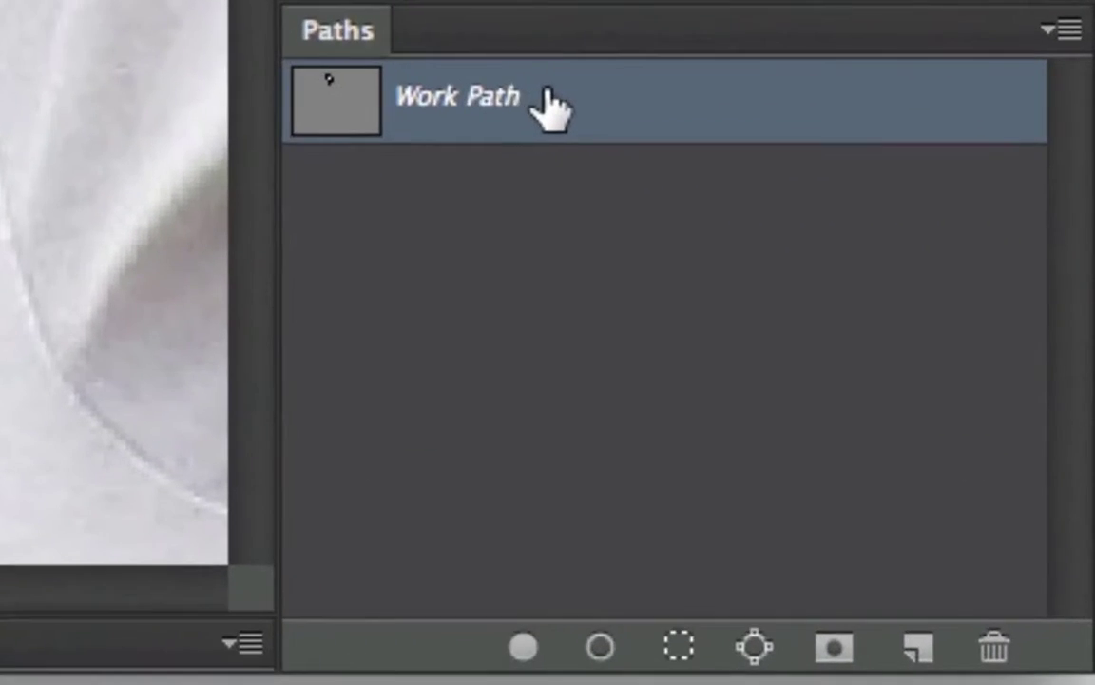
left_click_drag(635, 198, 921, 652)
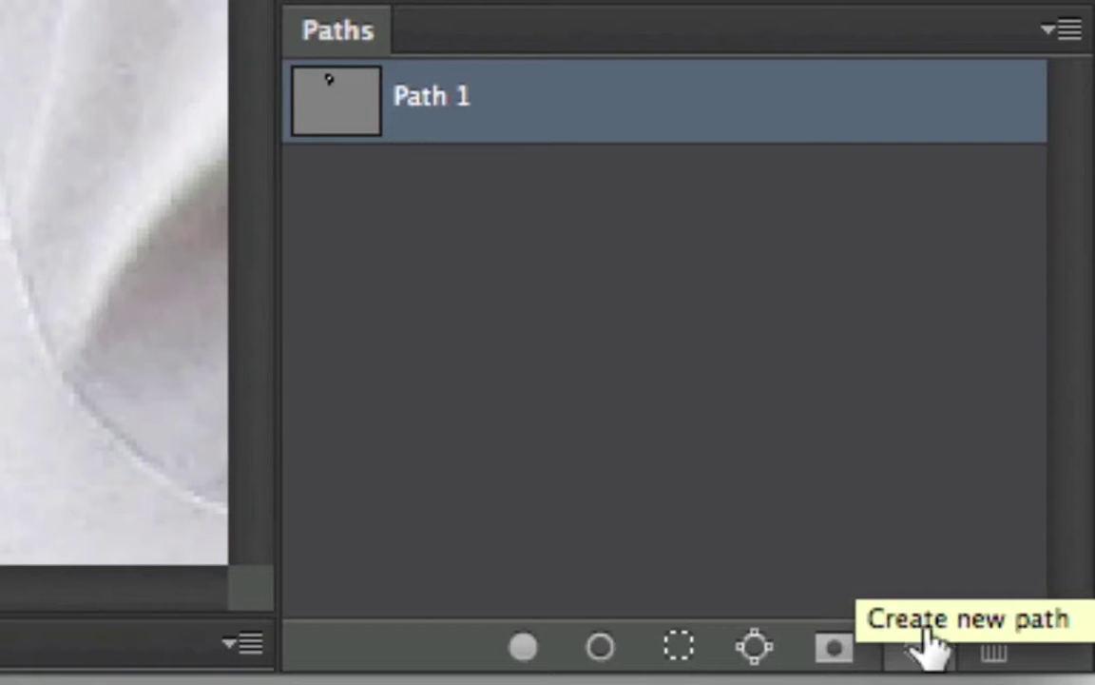
- Duplicate the saved path and rename the copy Face Path
left_click_drag(518, 116, 514, 100)
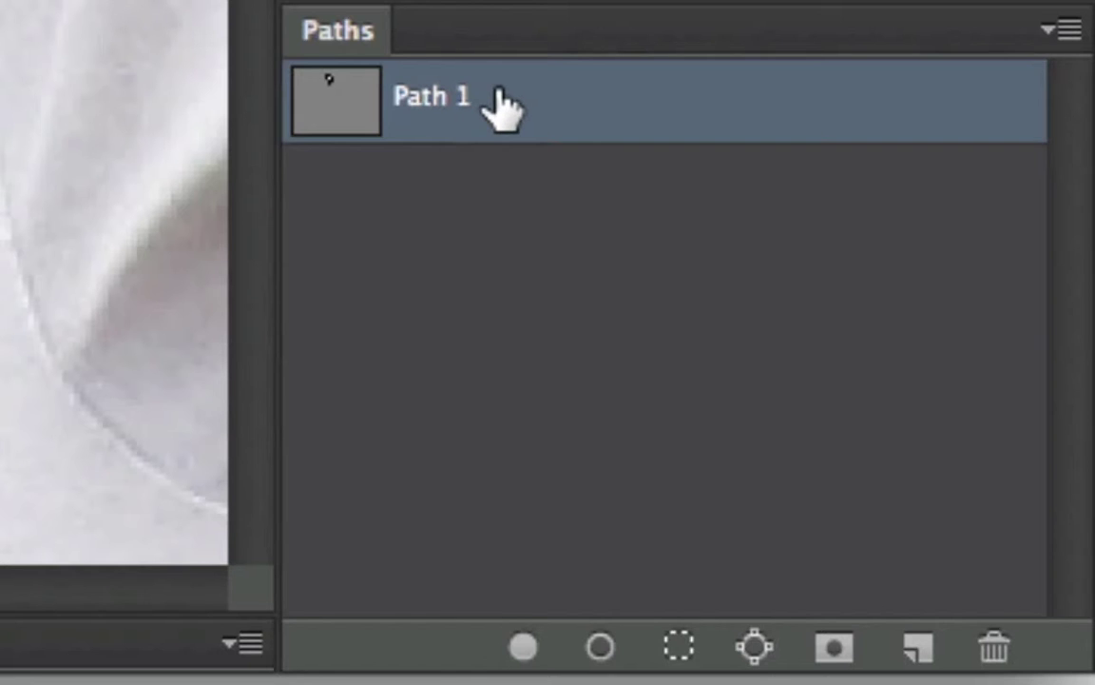
left_click_drag(550, 110, 917, 646)
double_click(508, 183)
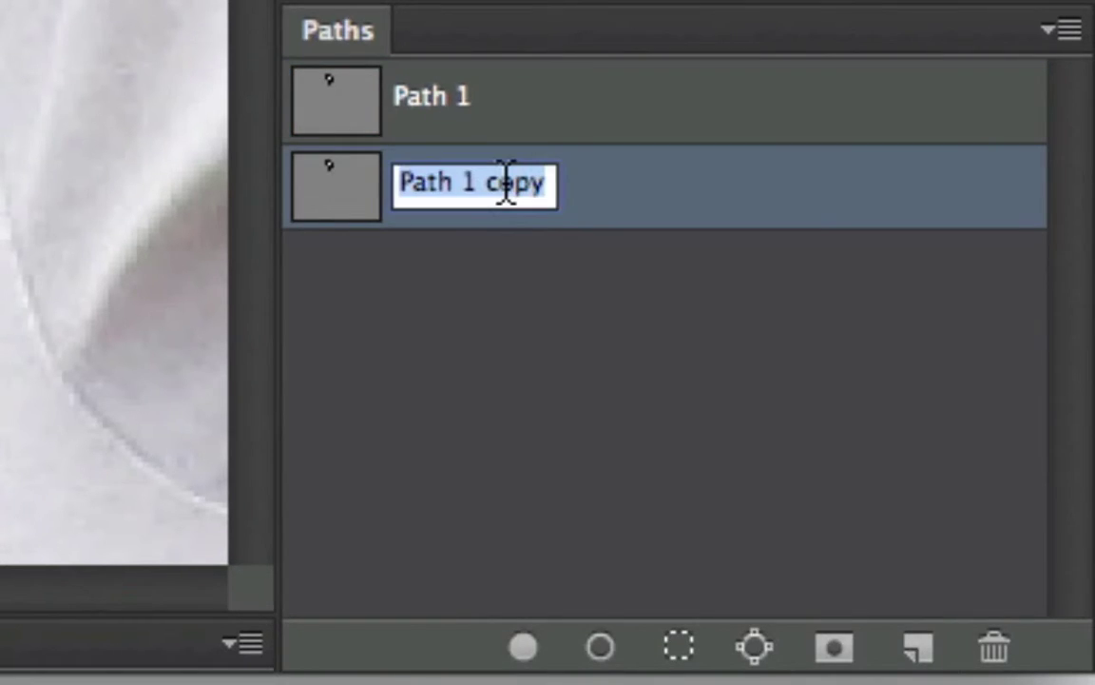
type("Face Path")
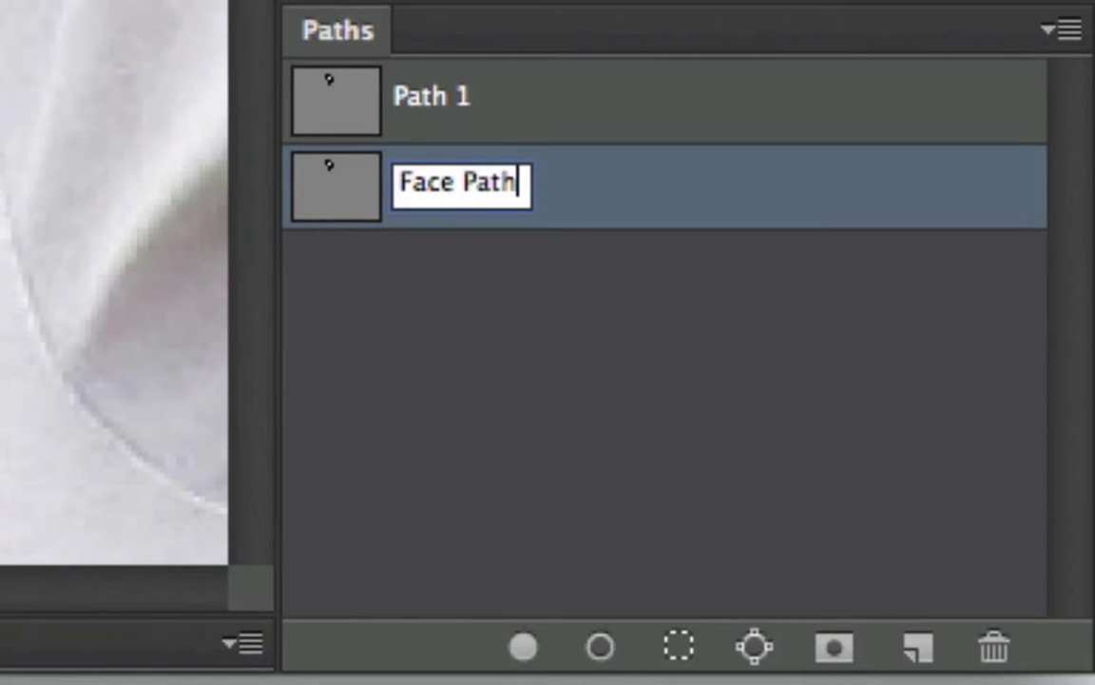
key("Return")
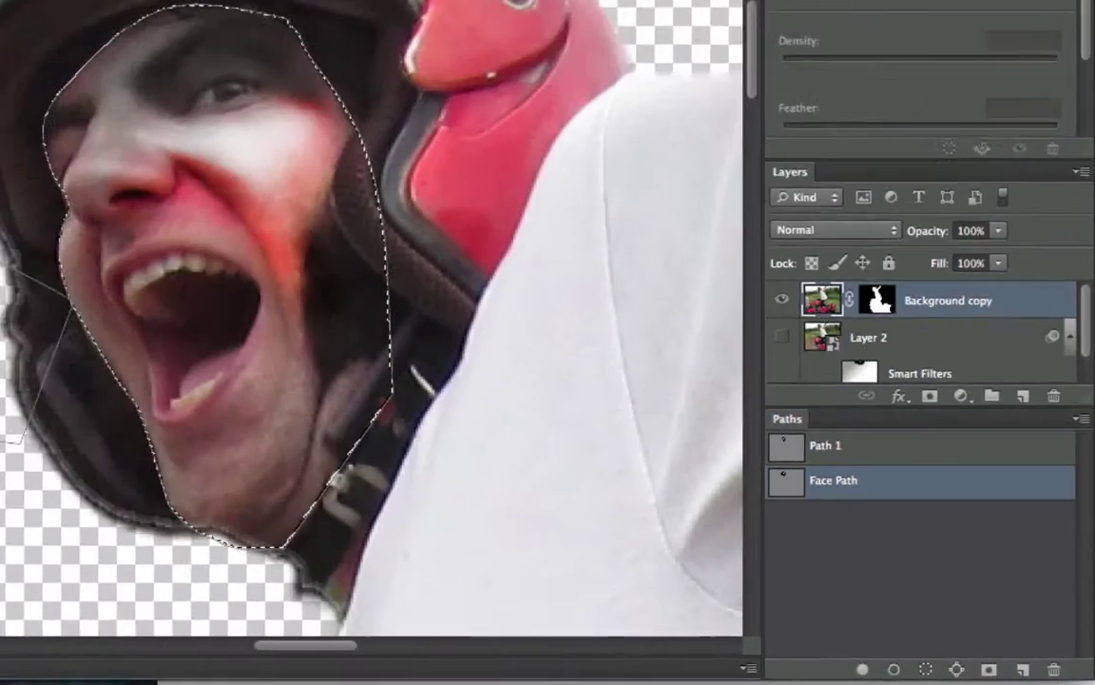
- Draw a curved subpath beside the helmet on Face Path, adjust its handles, and view the available path commands
mouse_move(111, 284)
left_mouse_down()
mouse_move(232, 272)
mouse_move(252, 361)
left_mouse_up()
left_click(223, 400)
mouse_move(111, 284)
left_mouse_down()
mouse_move(107, 294)
mouse_move(115, 288)
left_mouse_up()
mouse_move(107, 335)
left_mouse_down()
mouse_move(106, 320)
mouse_move(147, 308)
mouse_move(105, 283)
mouse_move(105, 348)
left_mouse_up()
right_click(108, 329)
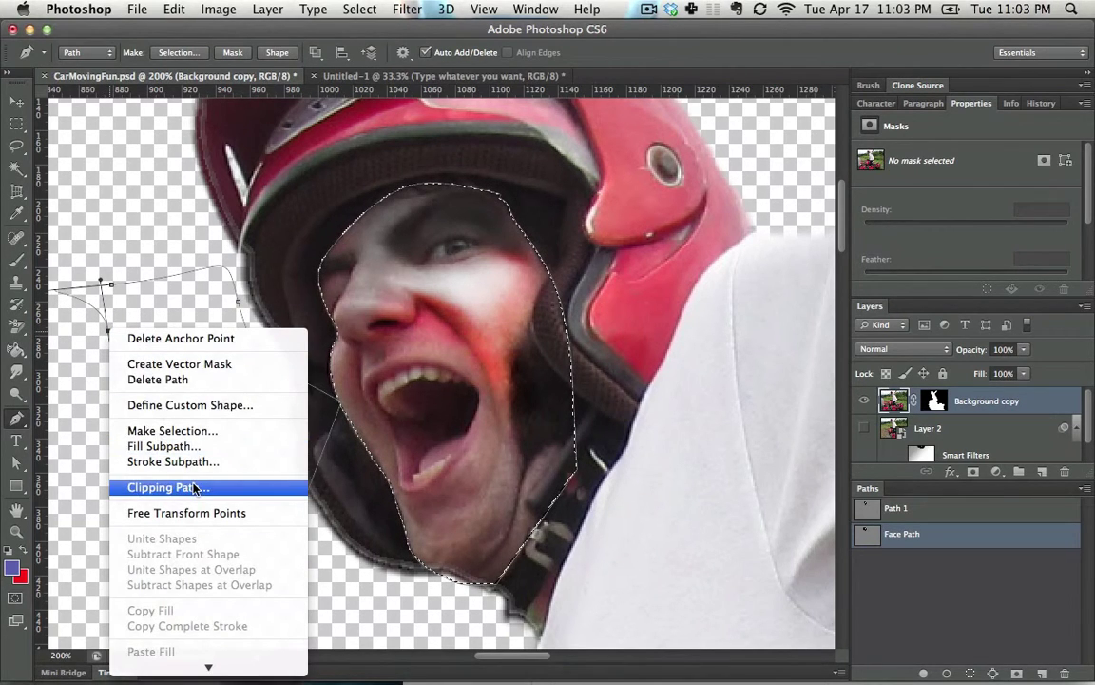
left_click(228, 298)
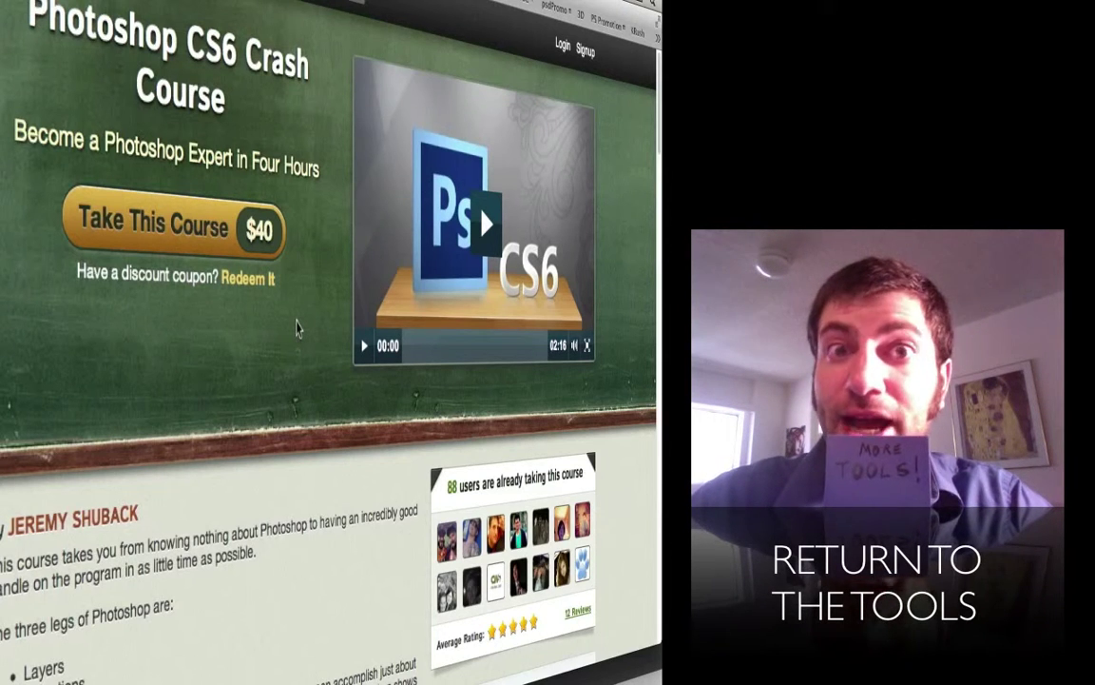
scroll(297, 328, "down", 3)
scroll(297, 328, "down", 8)
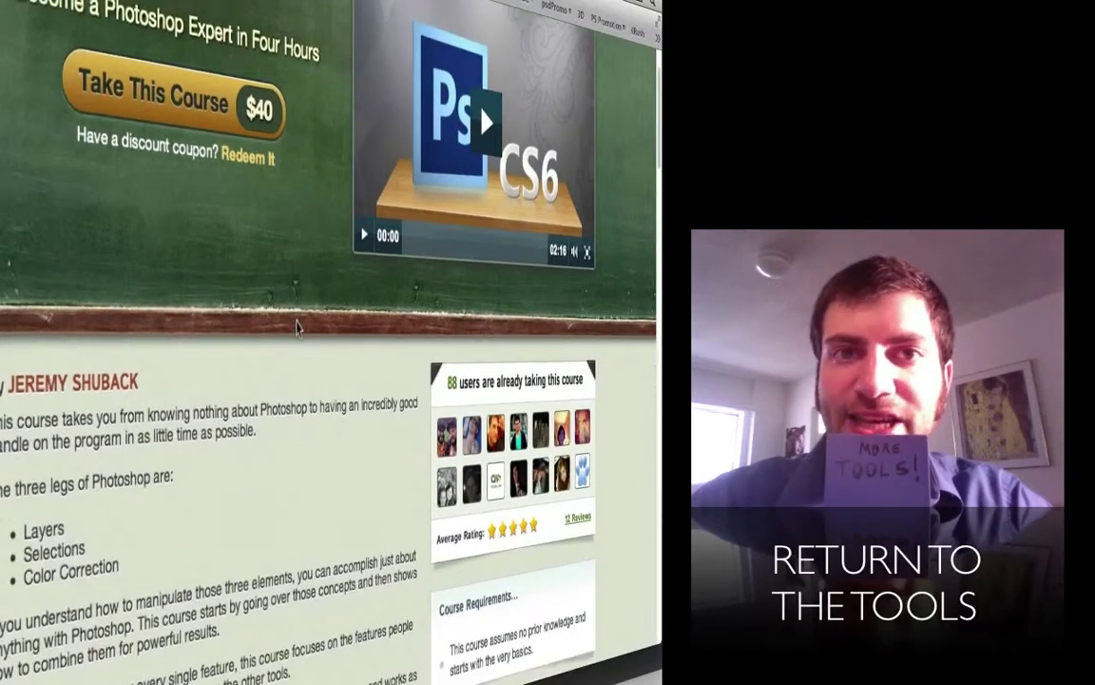
scroll(296, 328, "down", 4)
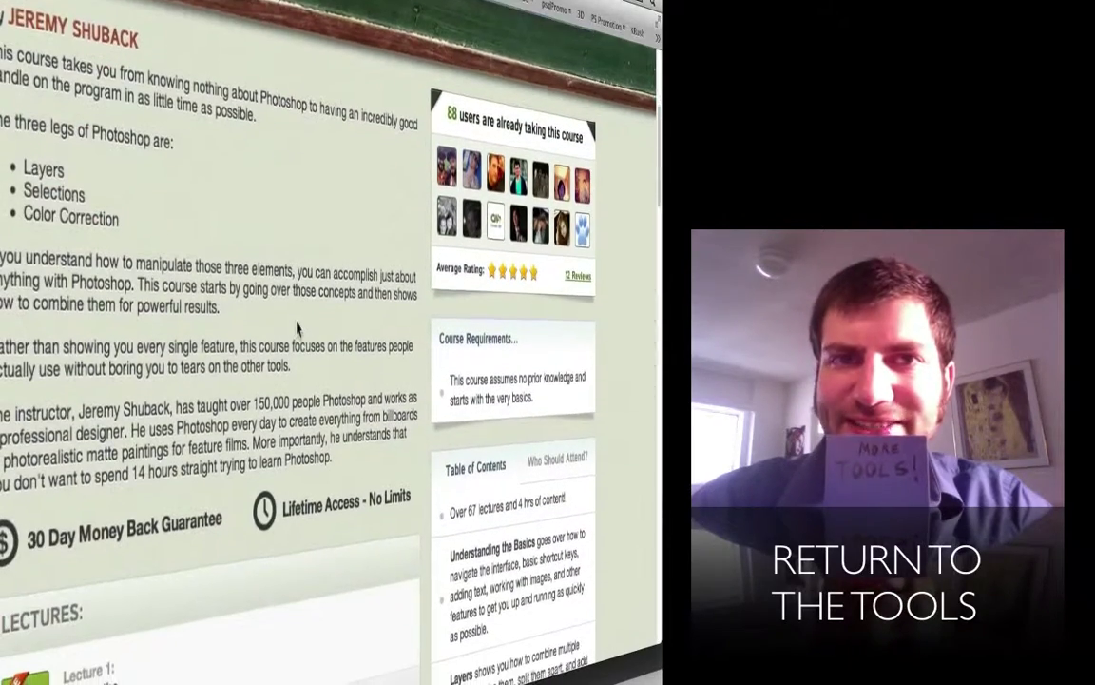